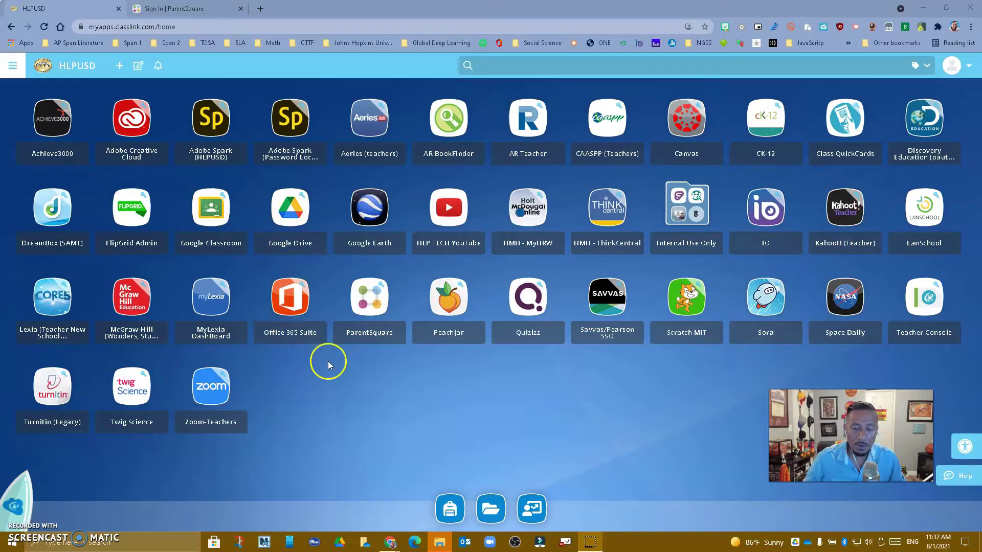
Glance at the manual sign-up email field, then relaunch ParentSquare from the ClassLink launcher
{"action": "left_click", "coordinate": [372, 320]}
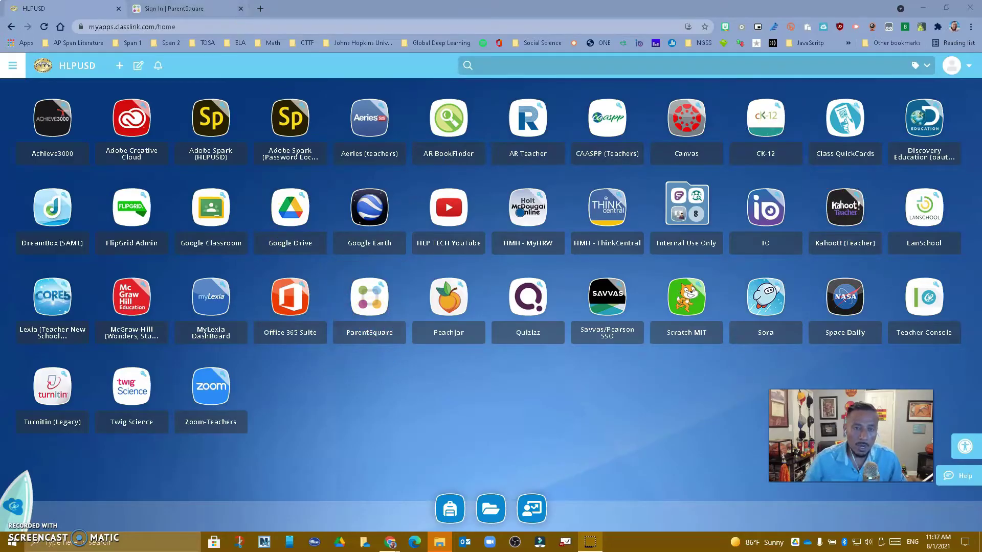
{"action": "left_click", "coordinate": [189, 9]}
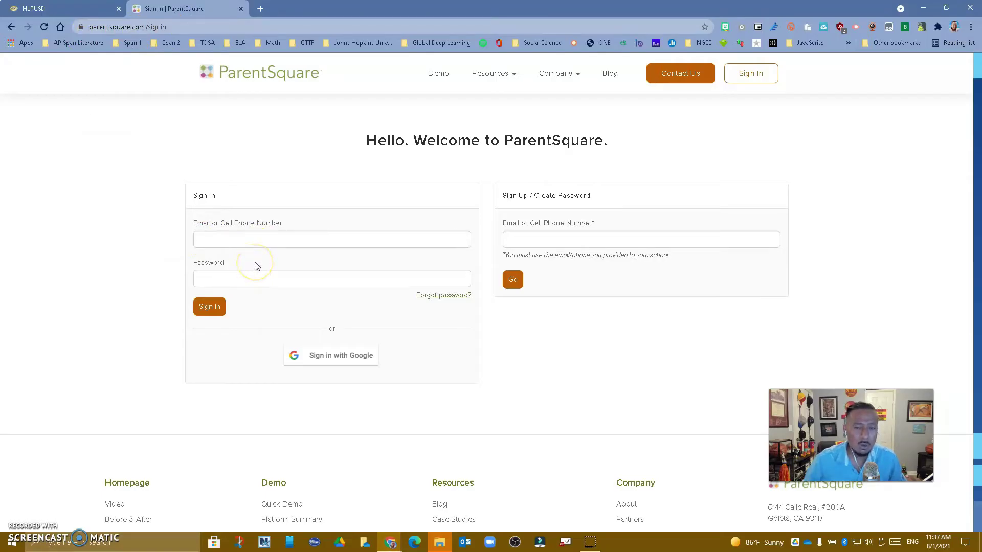
{"action": "left_click", "coordinate": [535, 241]}
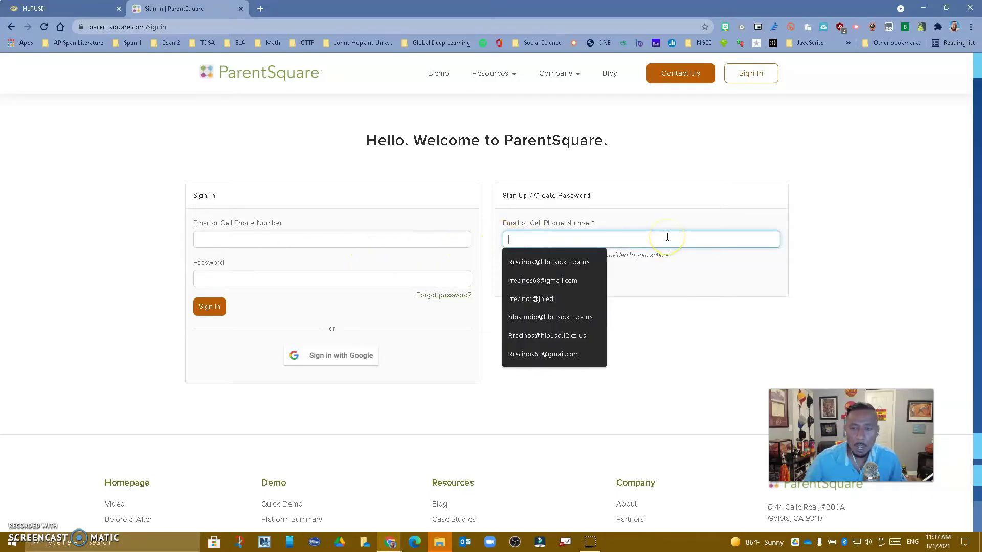
{"action": "left_click", "coordinate": [638, 301]}
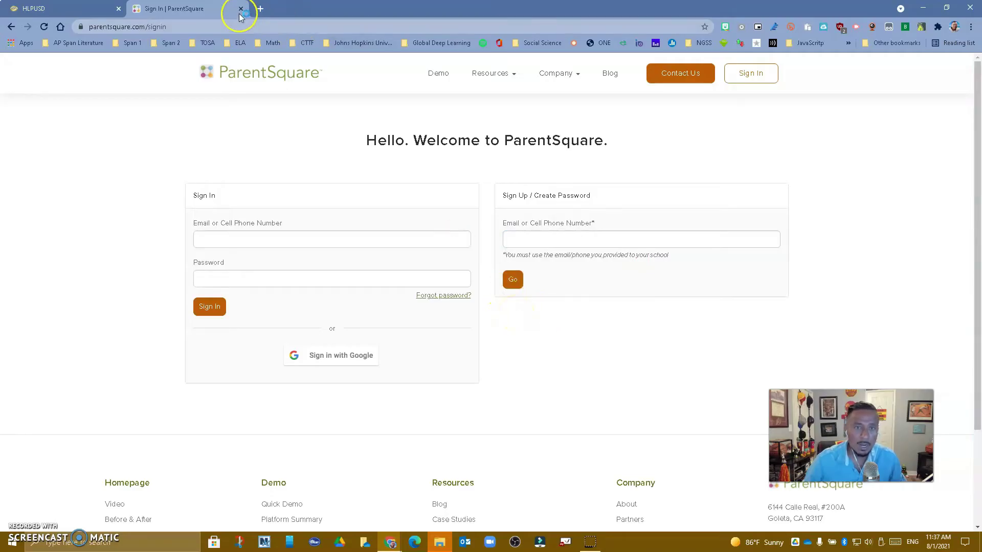
{"action": "left_click", "coordinate": [33, 9]}
{"action": "left_click", "coordinate": [370, 293]}
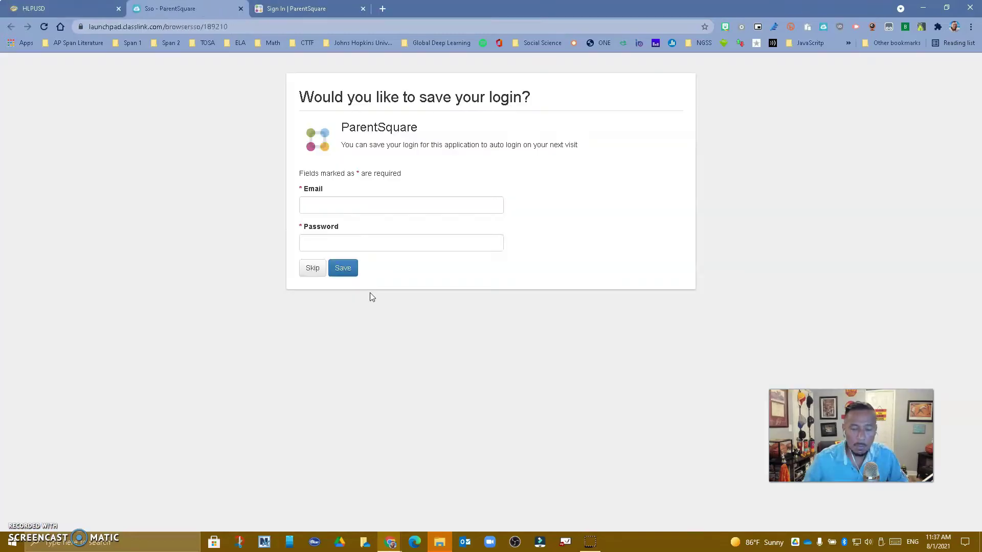
Save the ParentSquare email and password in ClassLink so it signs in automatically
{"action": "left_click", "coordinate": [373, 226]}
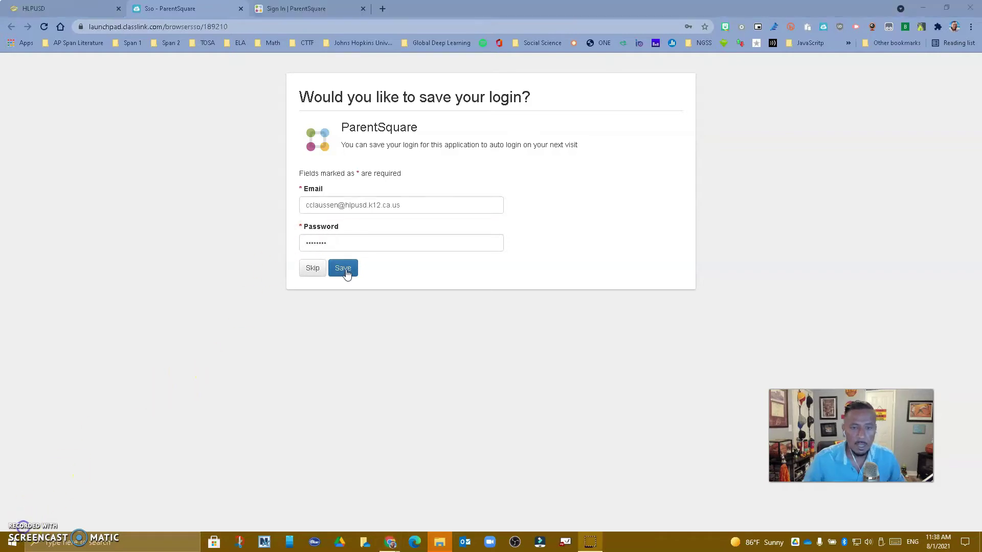
{"action": "left_click", "coordinate": [346, 271]}
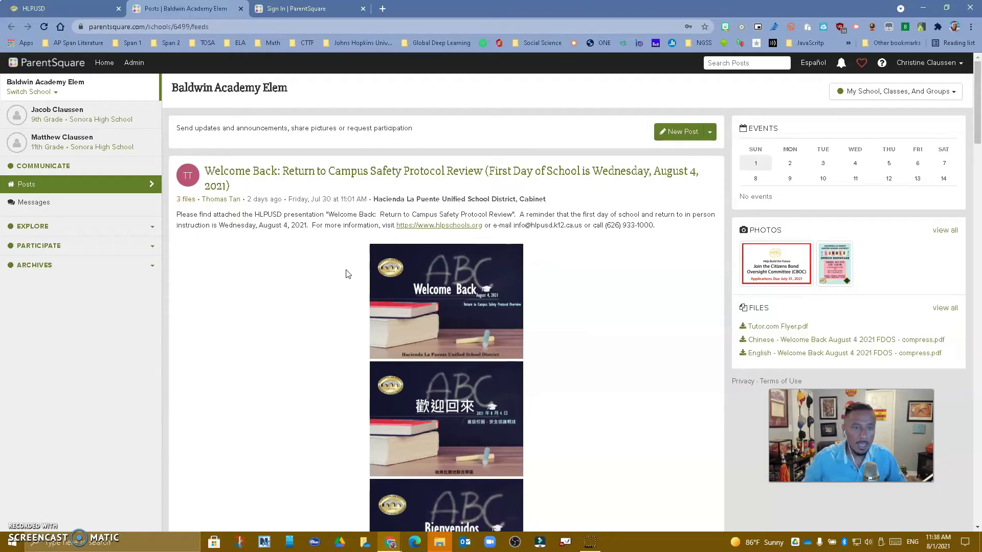
Preview the school admin dashboard, then return to the Home posts feed
{"action": "left_click", "coordinate": [331, 225]}
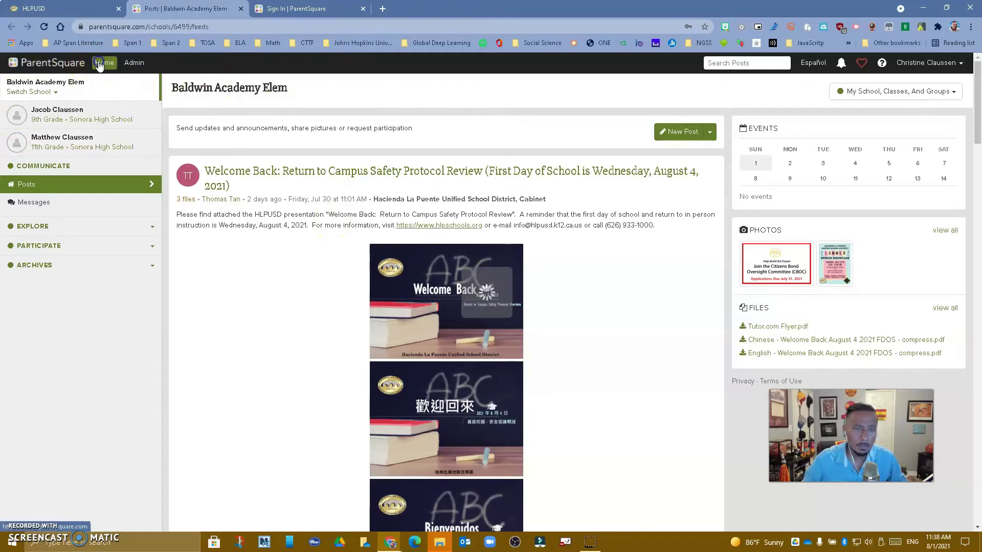
{"action": "left_click", "coordinate": [134, 63]}
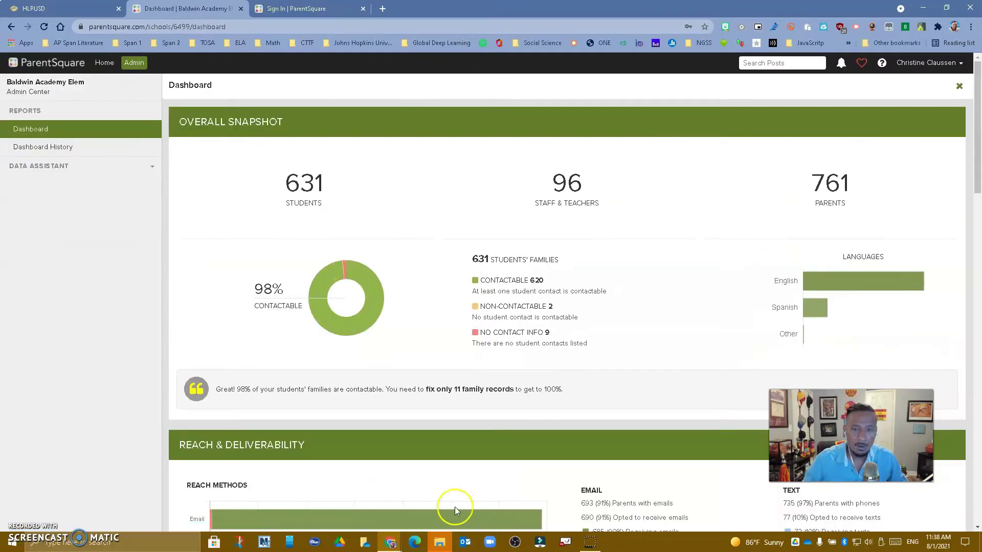
{"action": "left_click", "coordinate": [106, 65]}
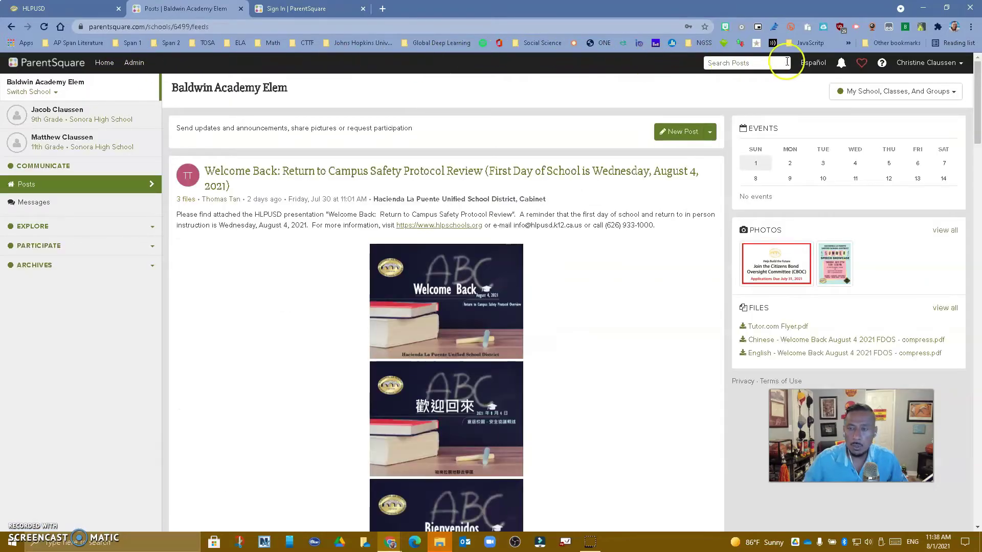
Switch the site to Español and back to English, then open Wall of Love
{"action": "left_click", "coordinate": [813, 67]}
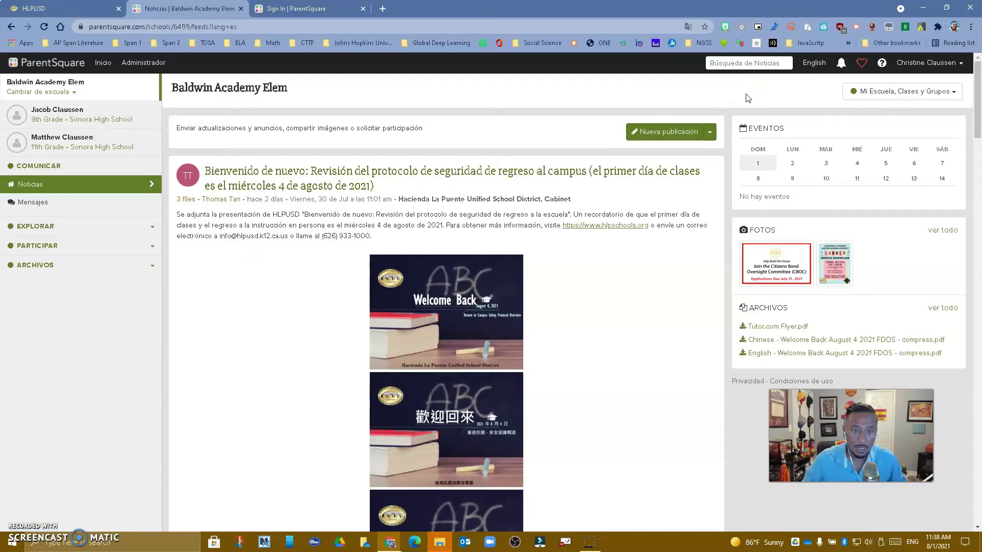
{"action": "left_click", "coordinate": [813, 63]}
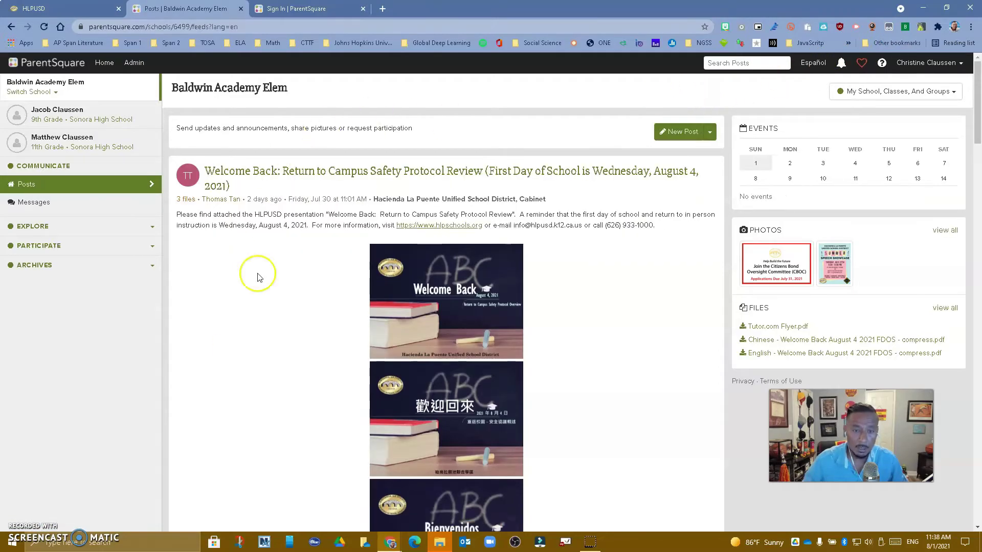
{"action": "left_click", "coordinate": [862, 65]}
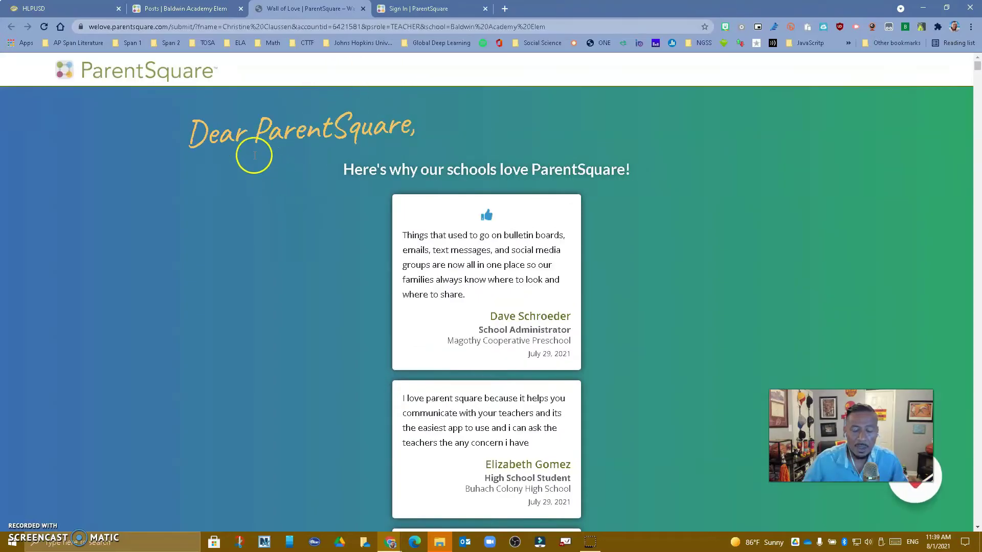
Close the Wall of Love tab and go to My Account from the account name menu
{"action": "left_click", "coordinate": [363, 8]}
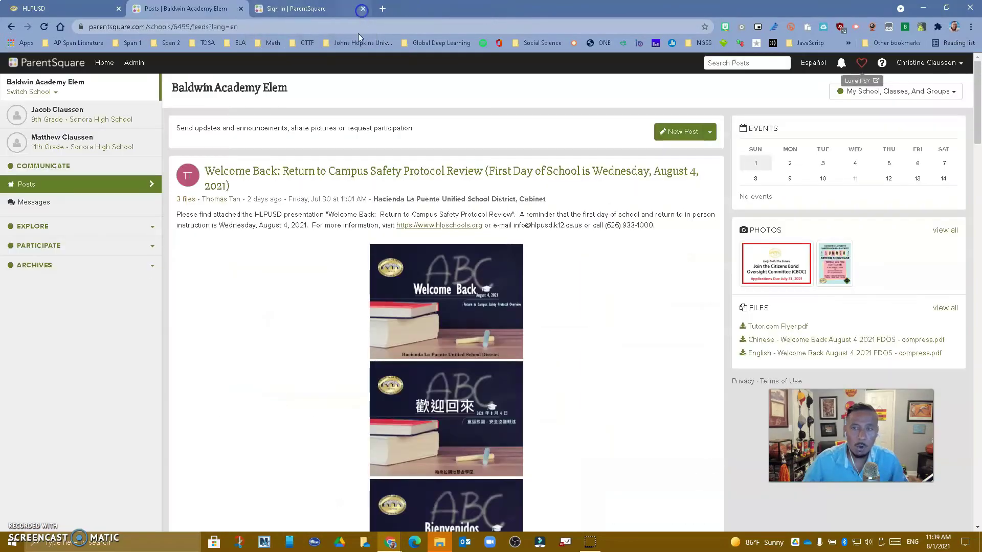
{"action": "left_click", "coordinate": [880, 68]}
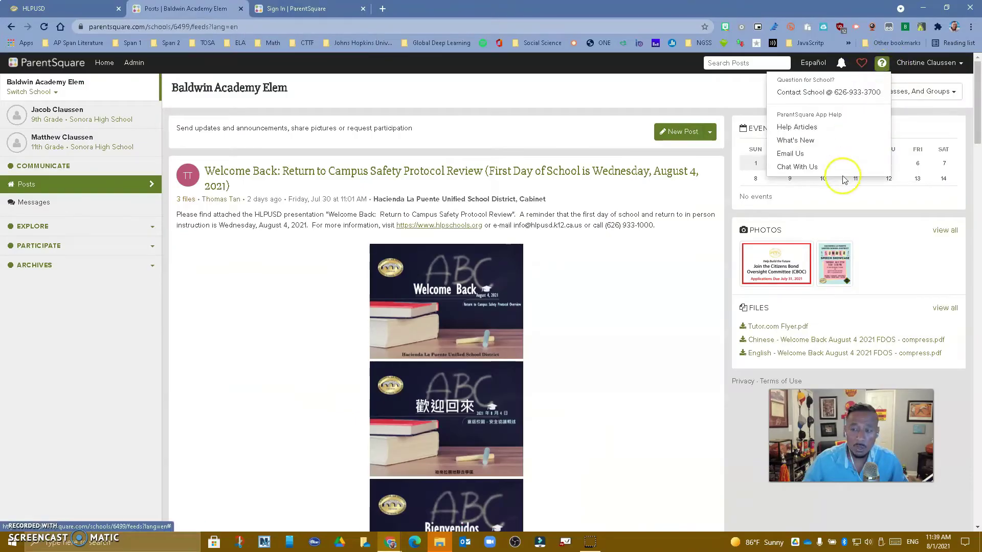
{"action": "left_click", "coordinate": [940, 63]}
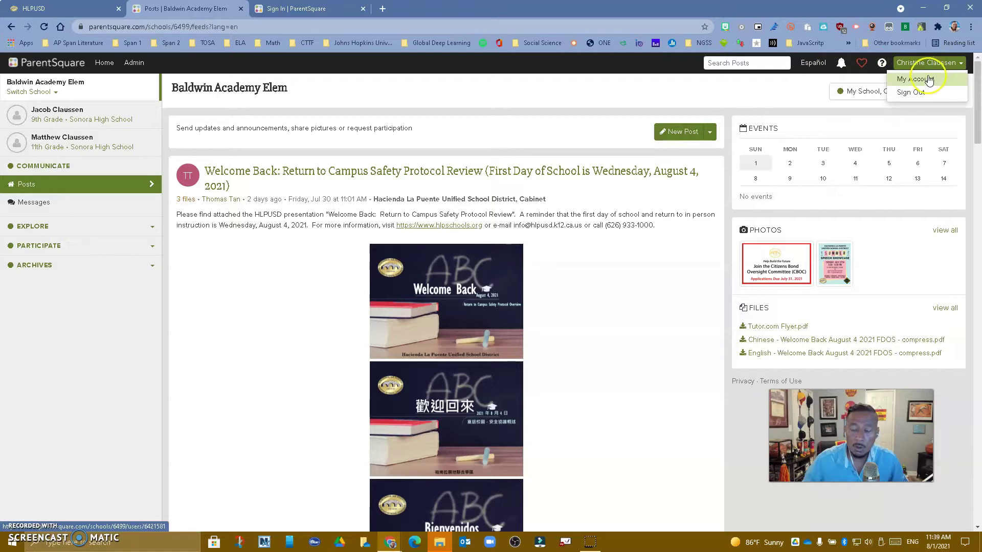
{"action": "left_click", "coordinate": [928, 78]}
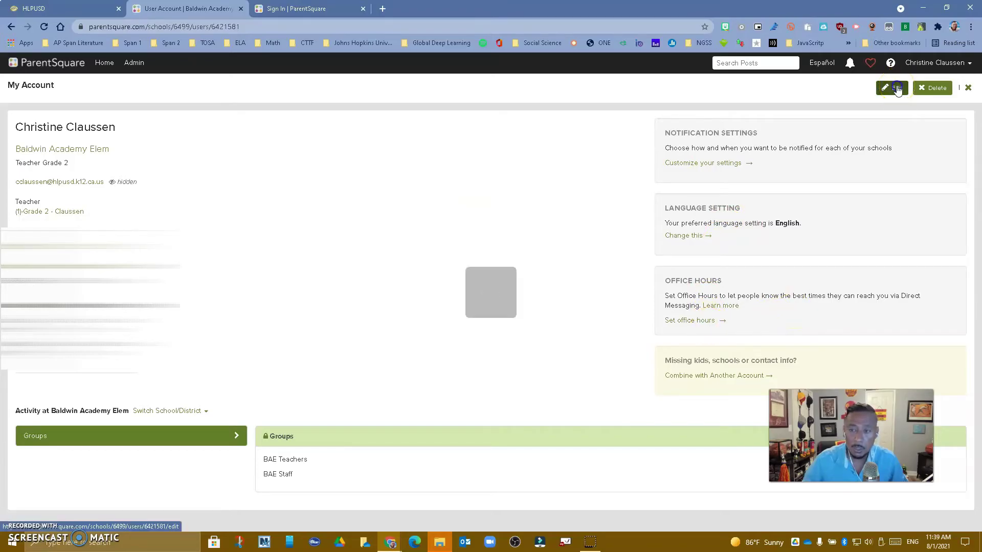
Open the My Account edit form, cancel without saving, and return Home to the posts feed
{"action": "left_click", "coordinate": [896, 89]}
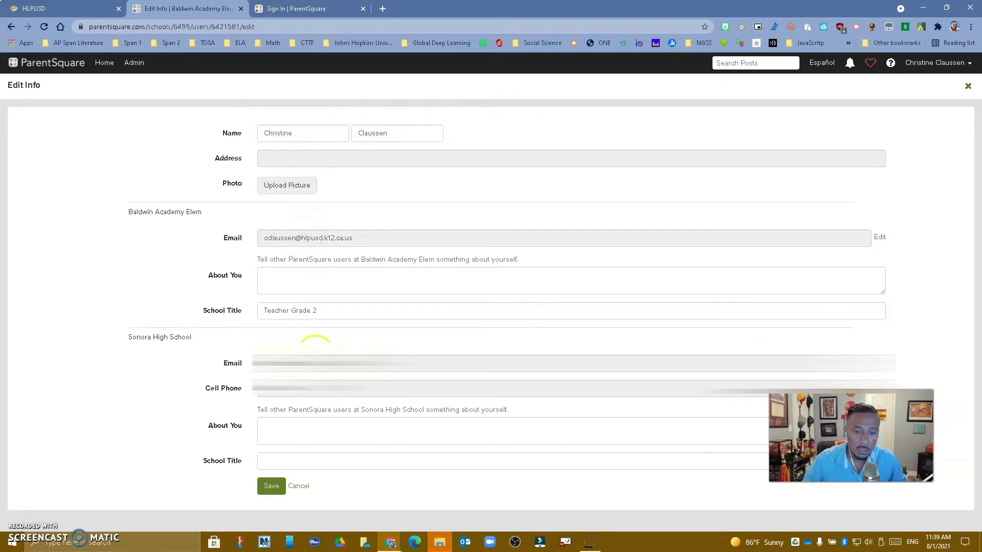
{"action": "left_click", "coordinate": [301, 487]}
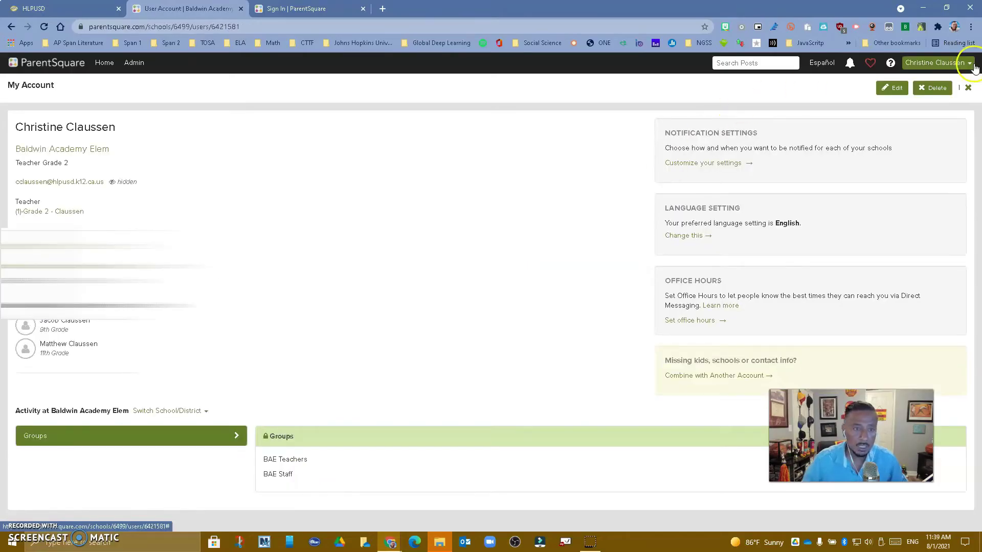
{"action": "left_click", "coordinate": [108, 64]}
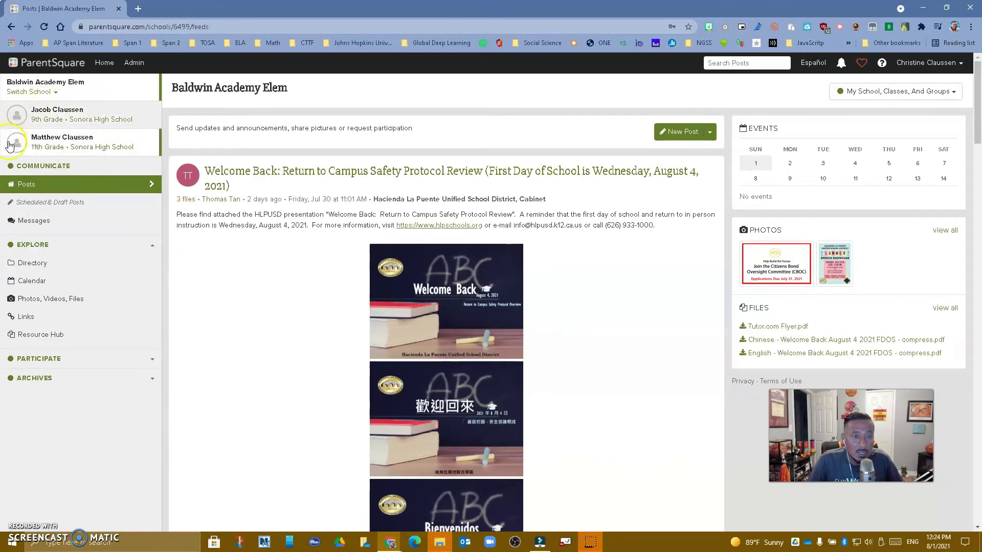
{"action": "left_click", "coordinate": [89, 153]}
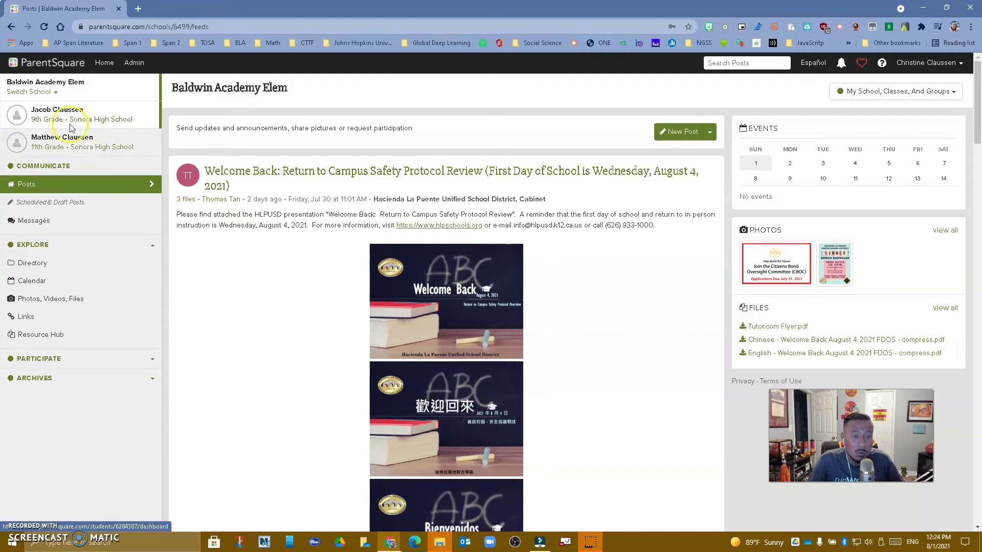
{"action": "left_click", "coordinate": [89, 121]}
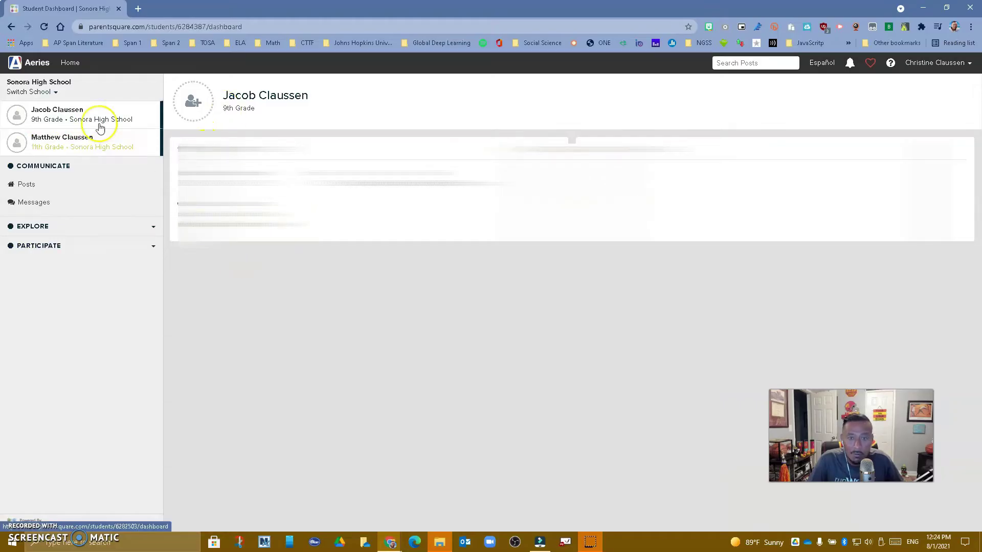
{"action": "left_click", "coordinate": [12, 27]}
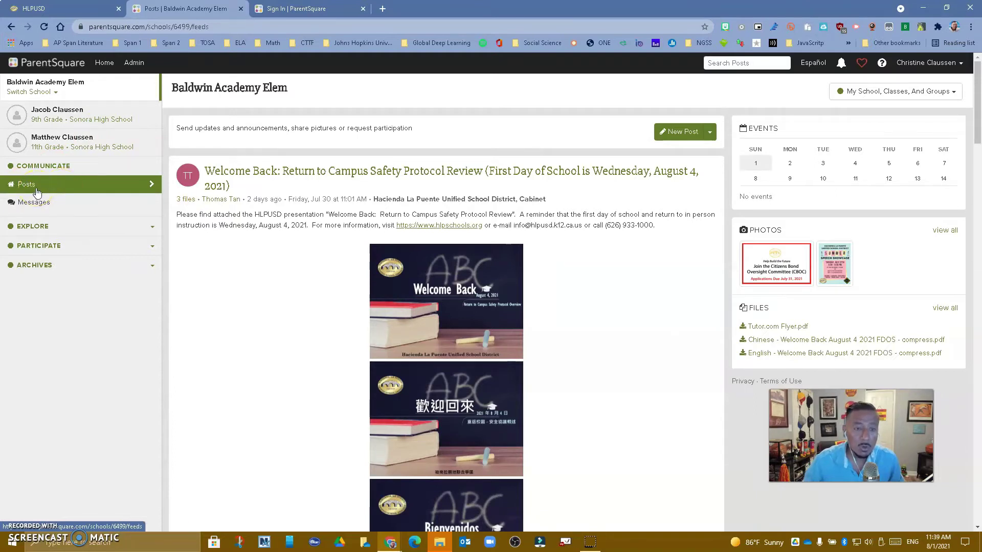
{"action": "left_click", "coordinate": [40, 204]}
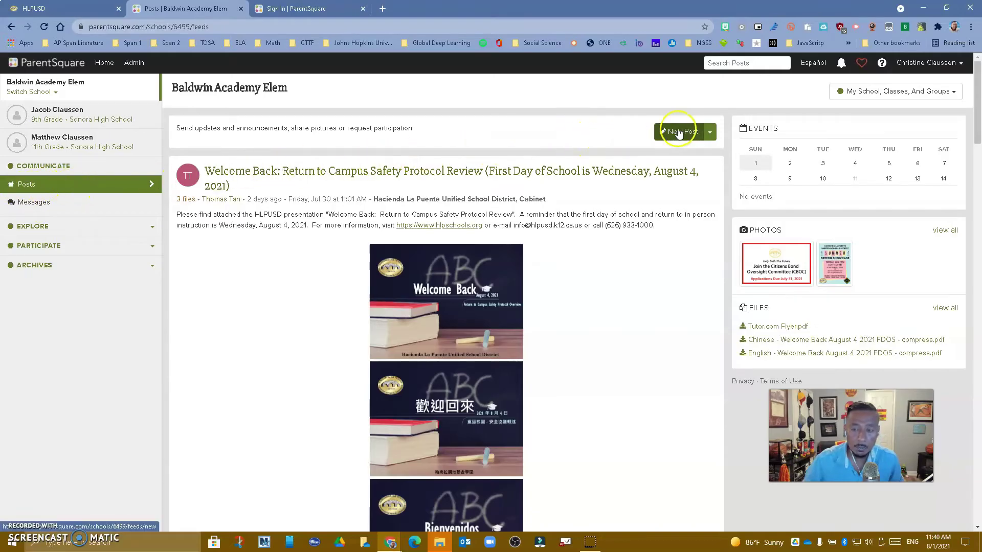
{"action": "left_click", "coordinate": [711, 134]}
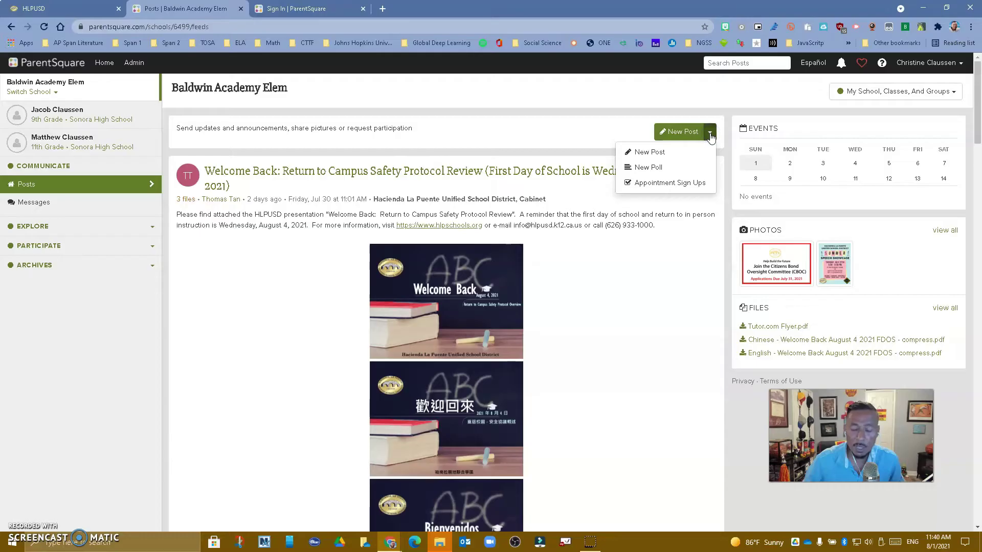
{"action": "left_click", "coordinate": [684, 174]}
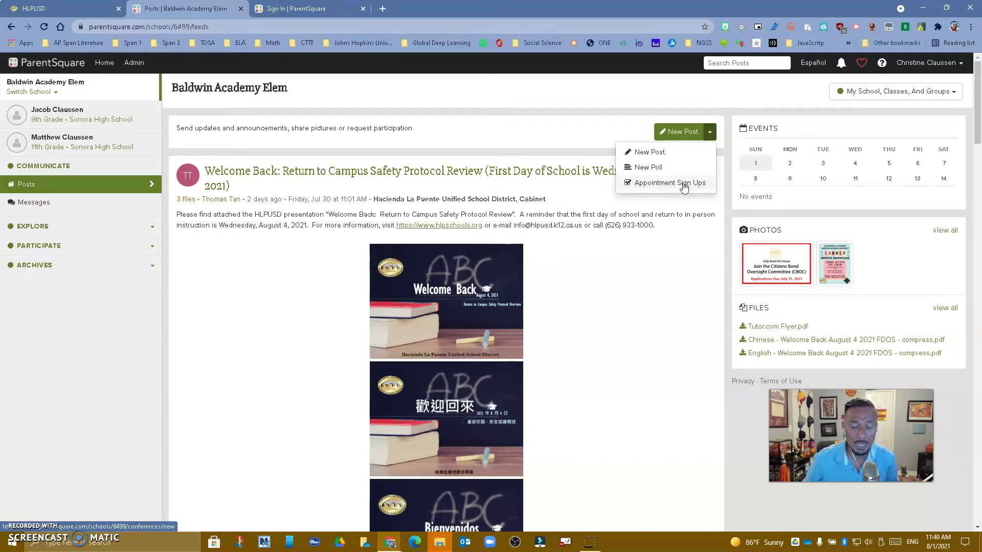
{"action": "left_click", "coordinate": [582, 132]}
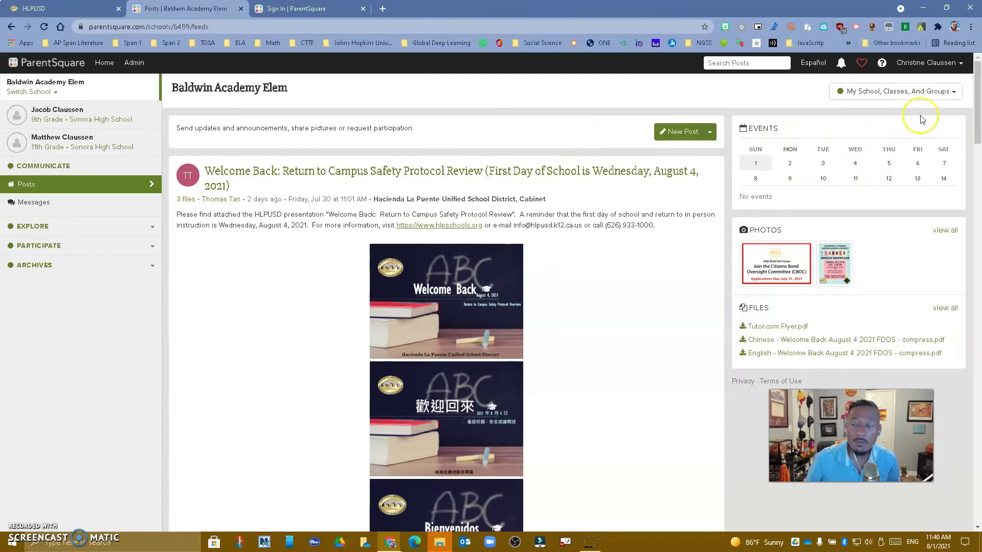
{"action": "left_click", "coordinate": [951, 95]}
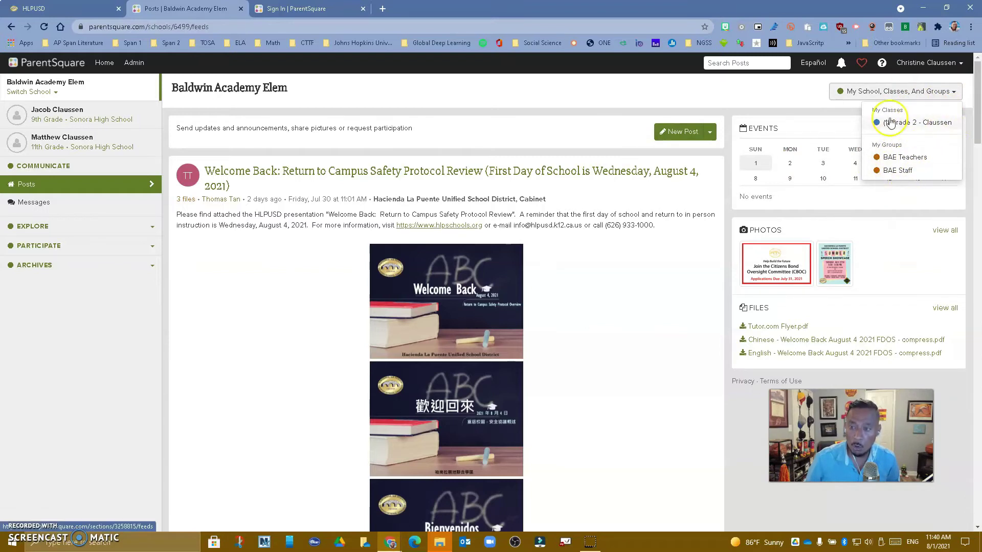
{"action": "left_click", "coordinate": [786, 96]}
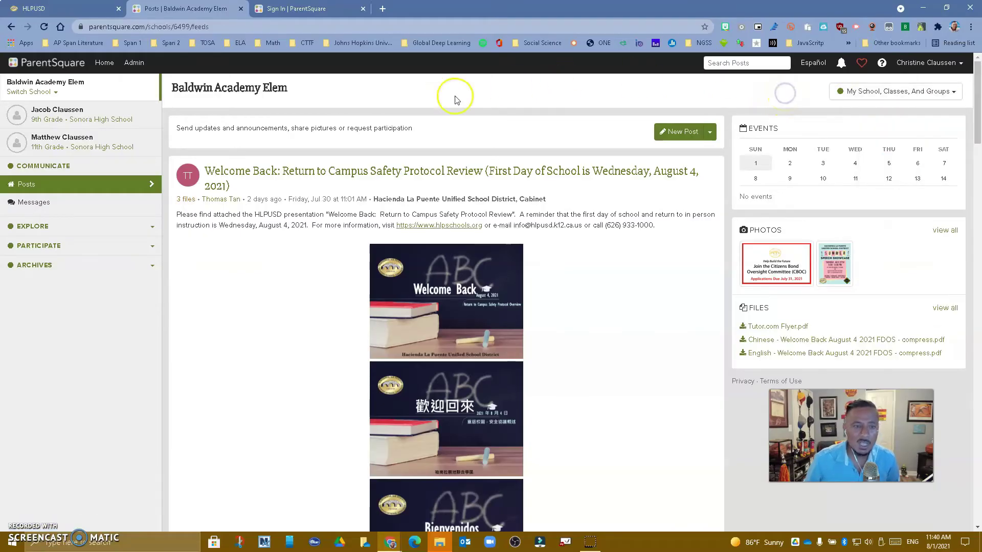
Start a new post to the Grade 2 class titled 'Welcome Back Reminders', visible to parents only
{"action": "left_click", "coordinate": [675, 134]}
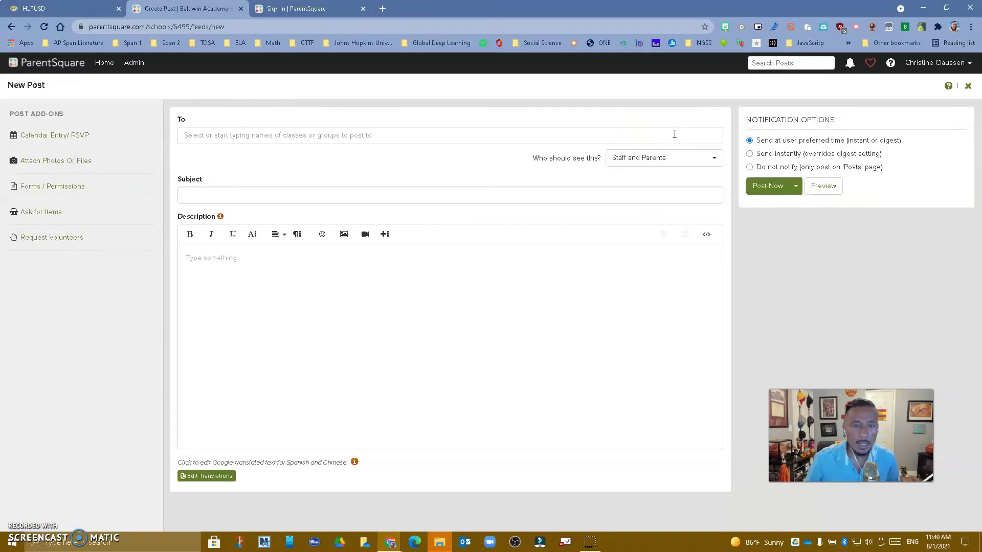
{"action": "left_click", "coordinate": [279, 139]}
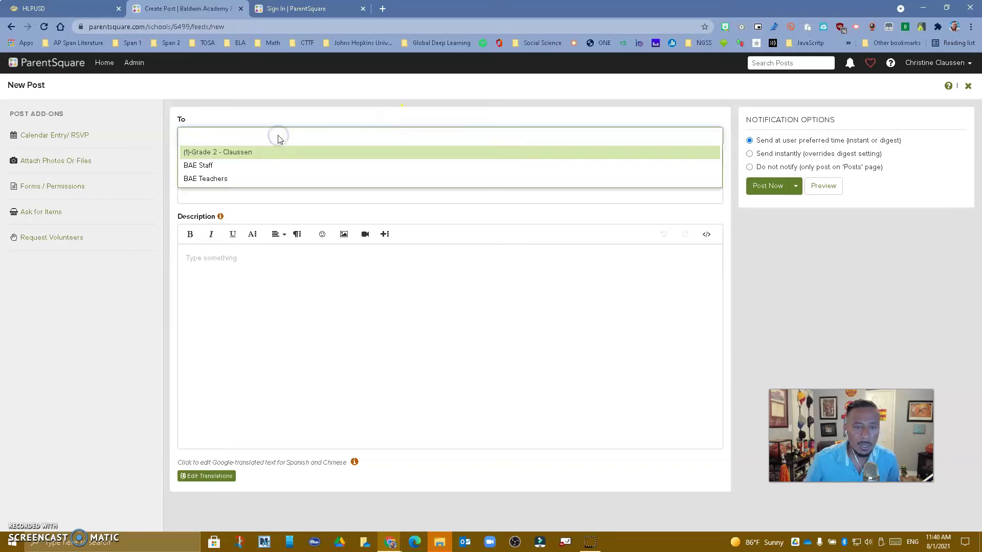
{"action": "left_click", "coordinate": [240, 156]}
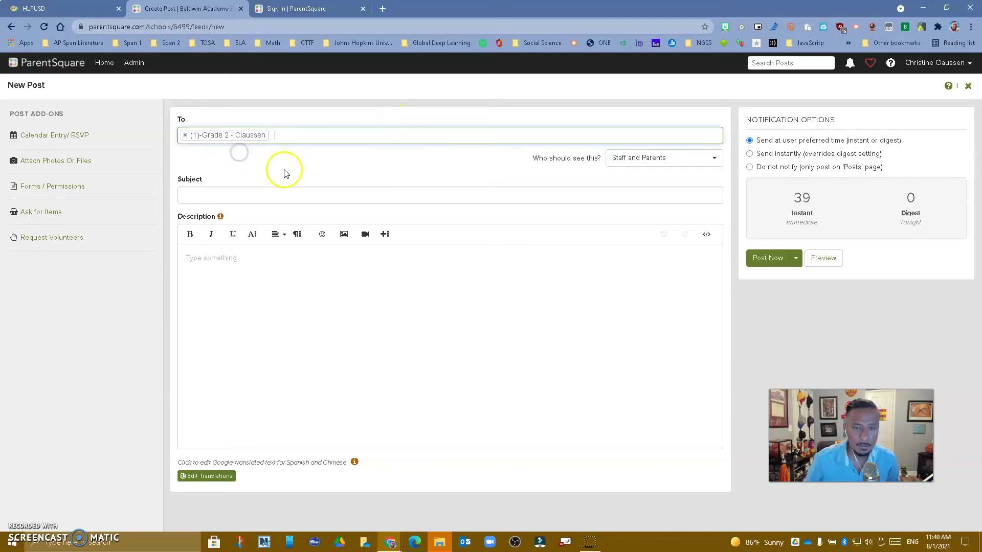
{"action": "left_click", "coordinate": [257, 197]}
{"action": "type", "text": "Welcome Back "}
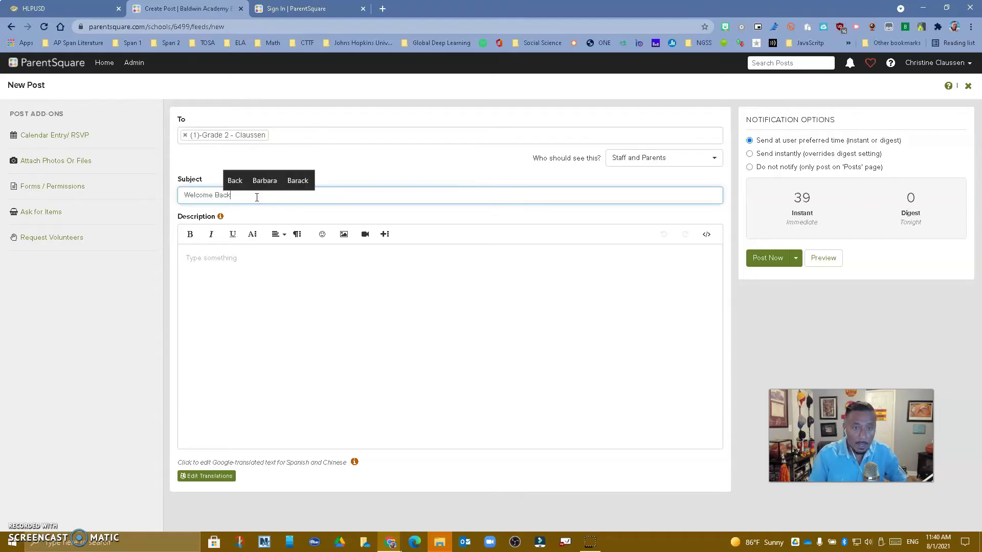
{"action": "type", "text": "Reminders"}
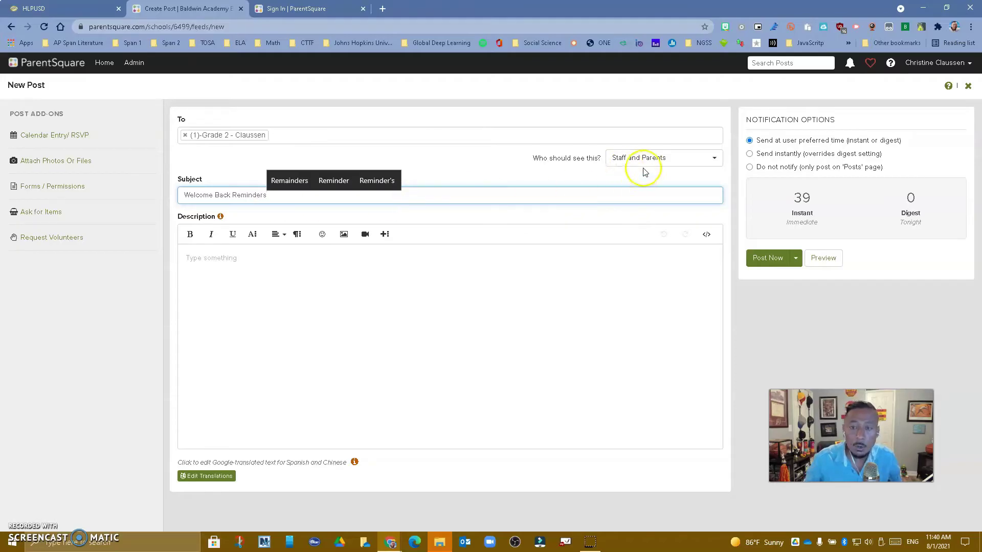
{"action": "left_click", "coordinate": [680, 162]}
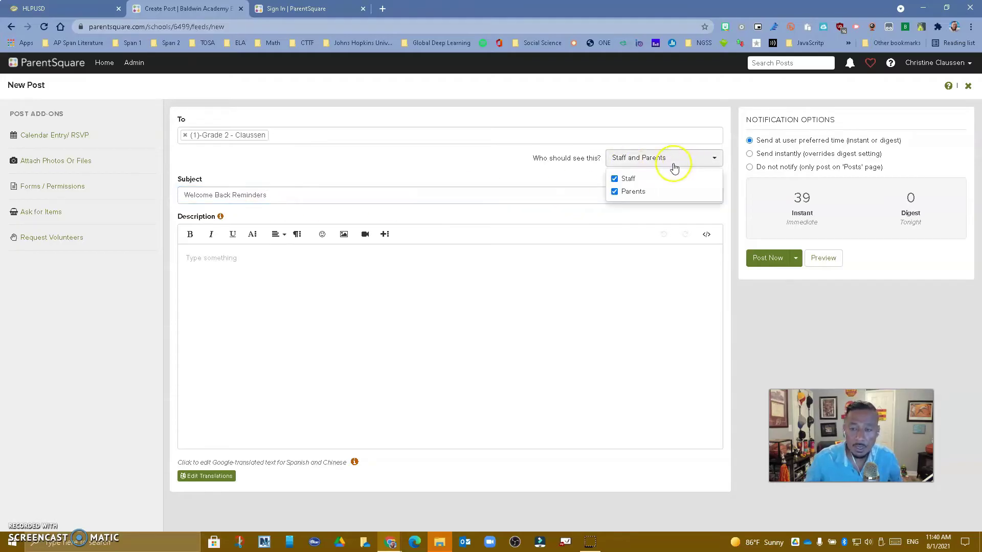
{"action": "left_click", "coordinate": [615, 179]}
{"action": "left_click", "coordinate": [442, 178]}
Look over the description's emoji and image insertion options without adding anything
{"action": "left_click", "coordinate": [219, 266]}
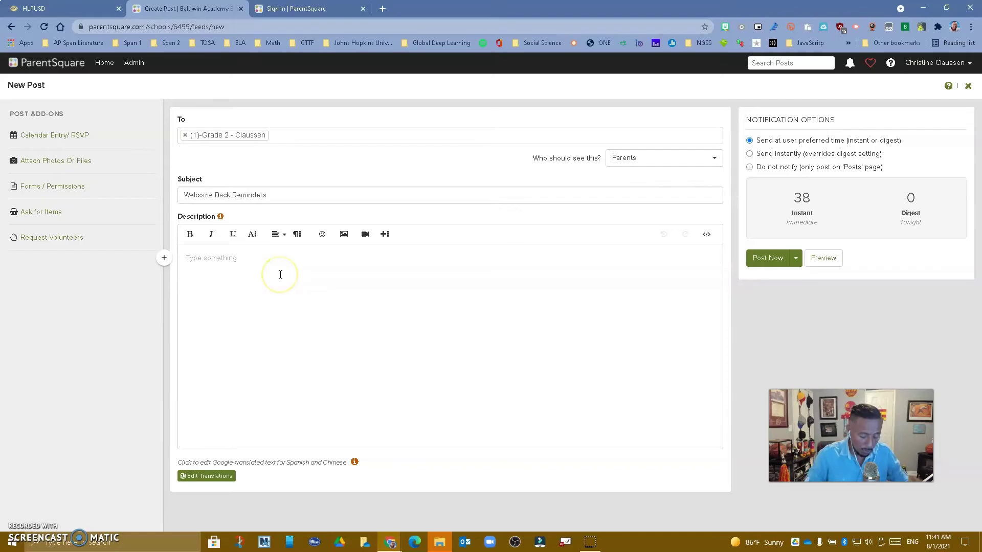
{"action": "left_click", "coordinate": [323, 236]}
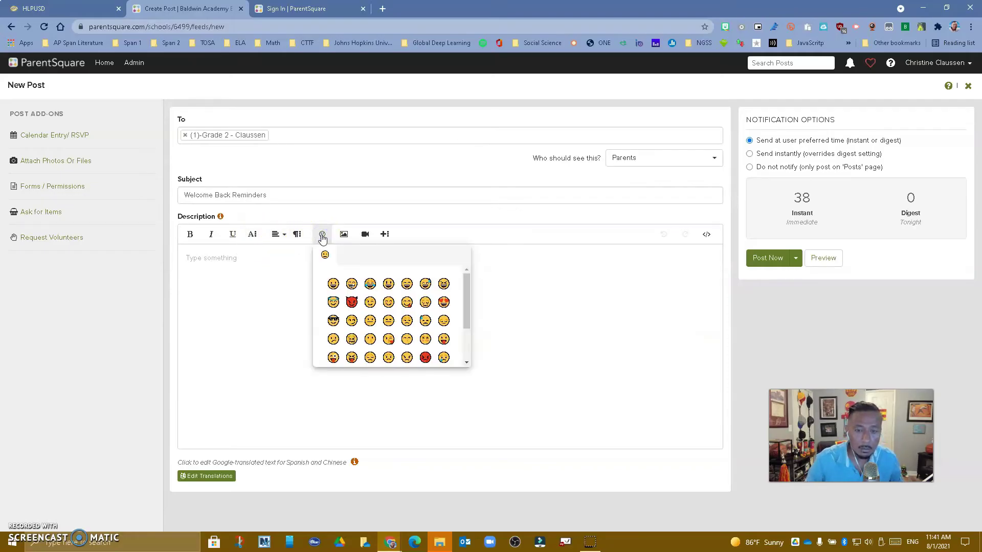
{"action": "left_click", "coordinate": [290, 263]}
{"action": "left_click", "coordinate": [344, 236]}
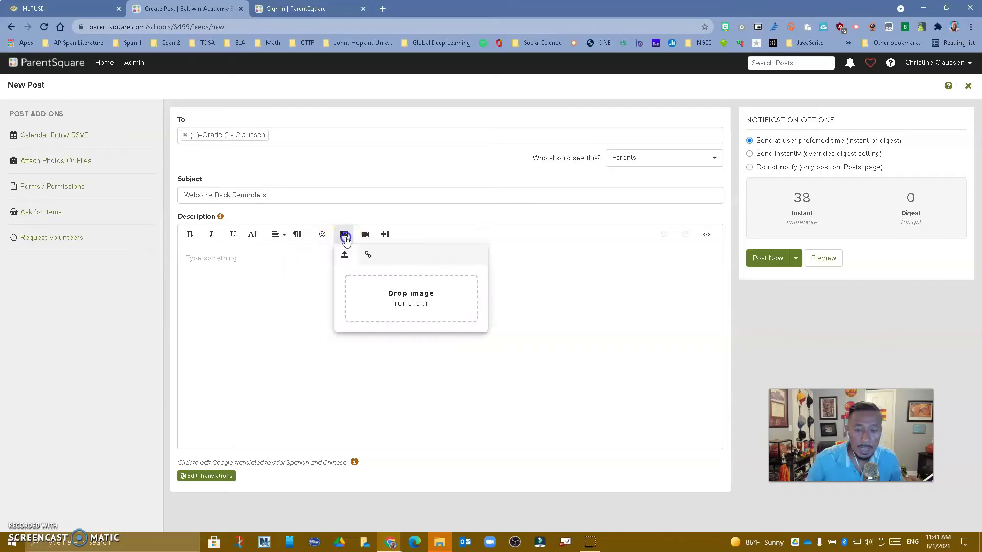
{"action": "left_click", "coordinate": [301, 284]}
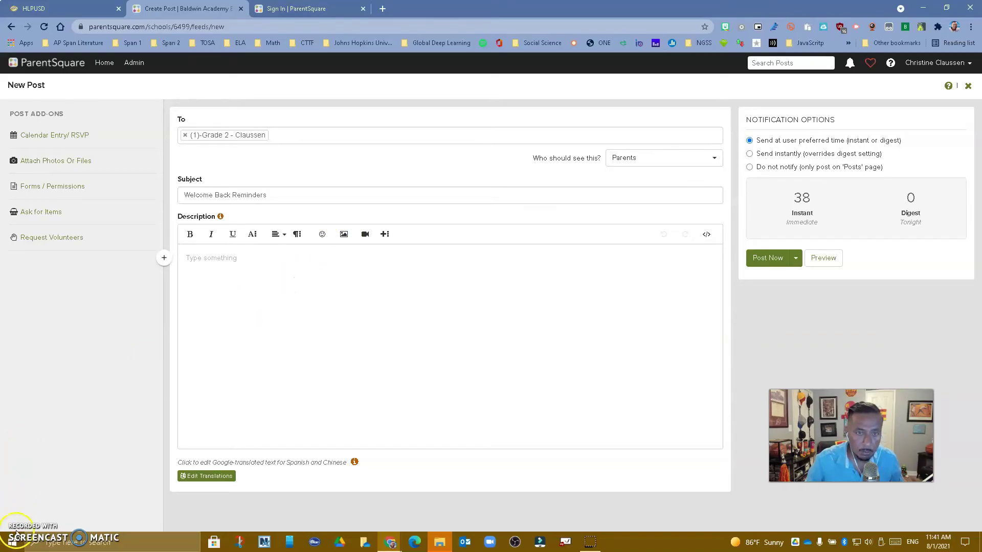
Type 'Welcome back' in the description and insert the downloaded banner image from Desktop
{"action": "left_click", "coordinate": [218, 255]}
{"action": "type", "text": "W"}
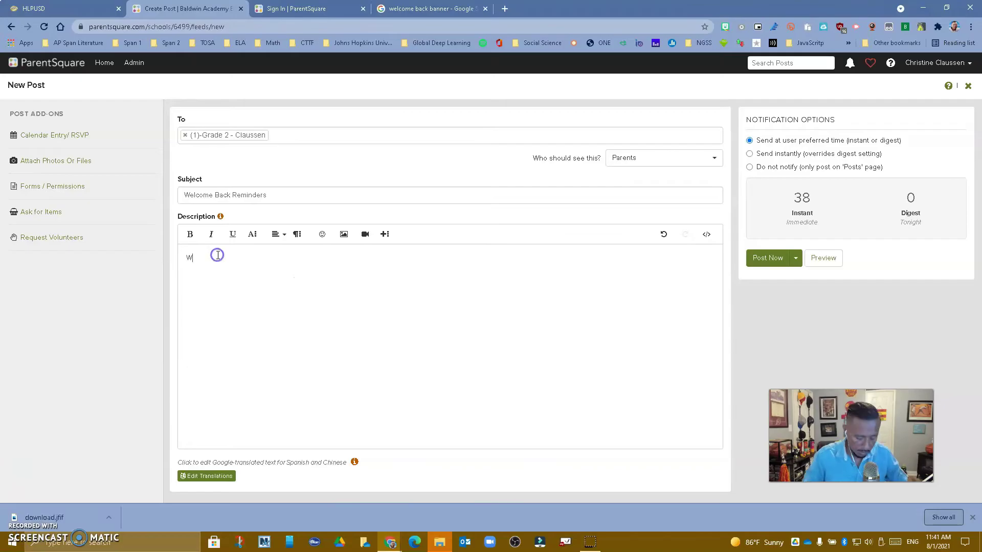
{"action": "type", "text": "elcome back"}
{"action": "left_click", "coordinate": [344, 233]}
{"action": "left_click", "coordinate": [426, 295]}
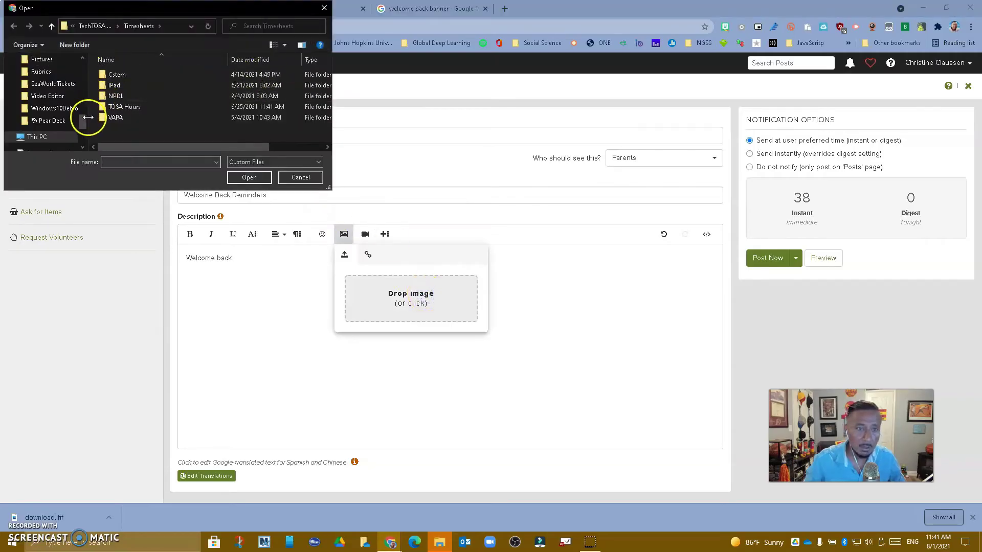
{"action": "left_click_drag", "start_coordinate": [82, 121], "coordinate": [80, 73]}
{"action": "scroll", "coordinate": [79, 73], "scroll_direction": "down", "scroll_amount": 1}
{"action": "left_click", "coordinate": [61, 93]}
{"action": "left_click", "coordinate": [250, 178]}
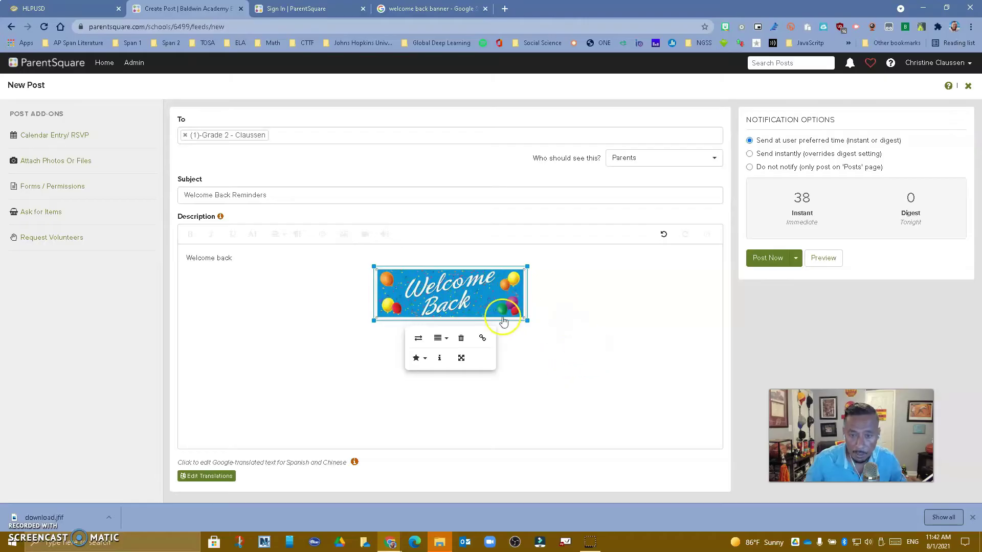
Enlarge the Welcome Back banner by dragging its corner, then deselect it
{"action": "left_click_drag", "start_coordinate": [373, 322], "coordinate": [299, 339]}
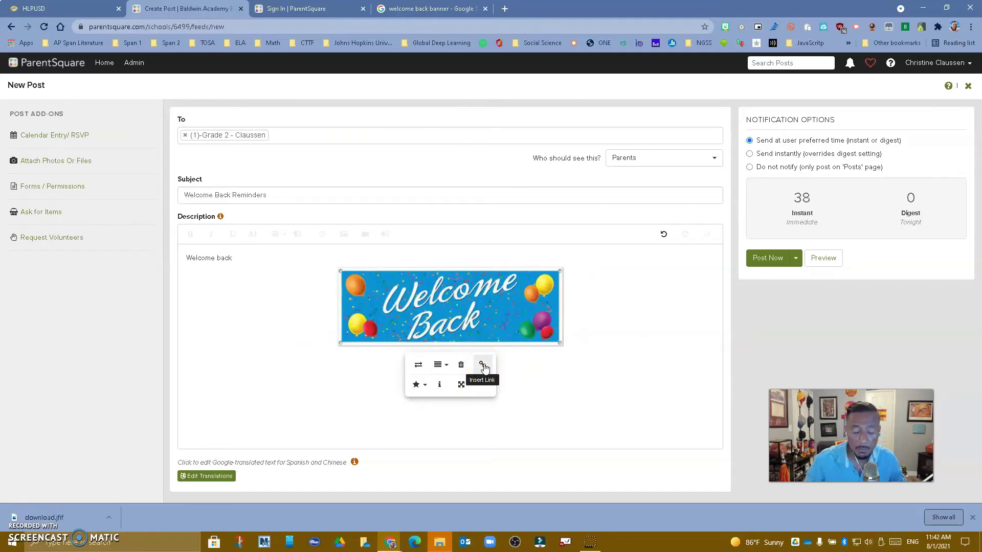
{"action": "left_click", "coordinate": [574, 377]}
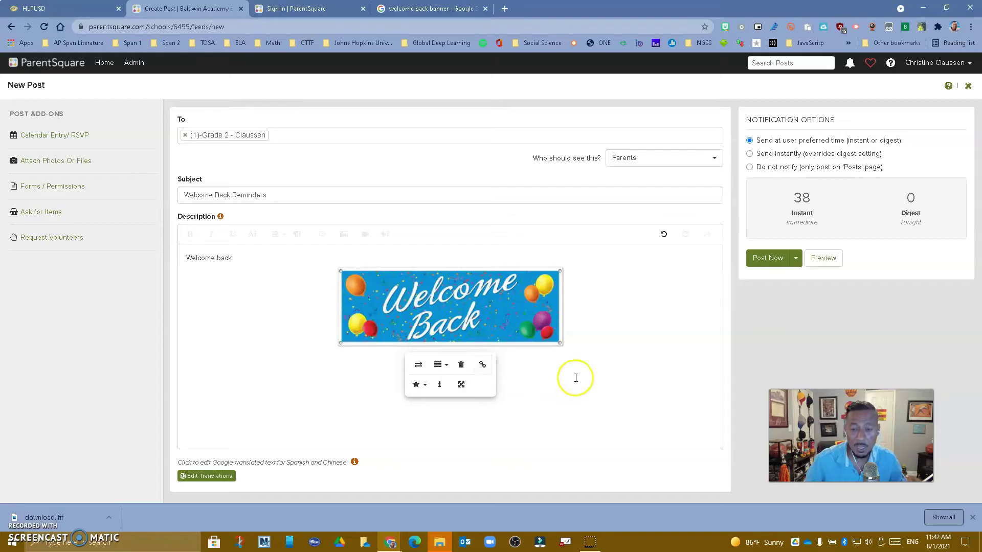
{"action": "left_click", "coordinate": [342, 235]}
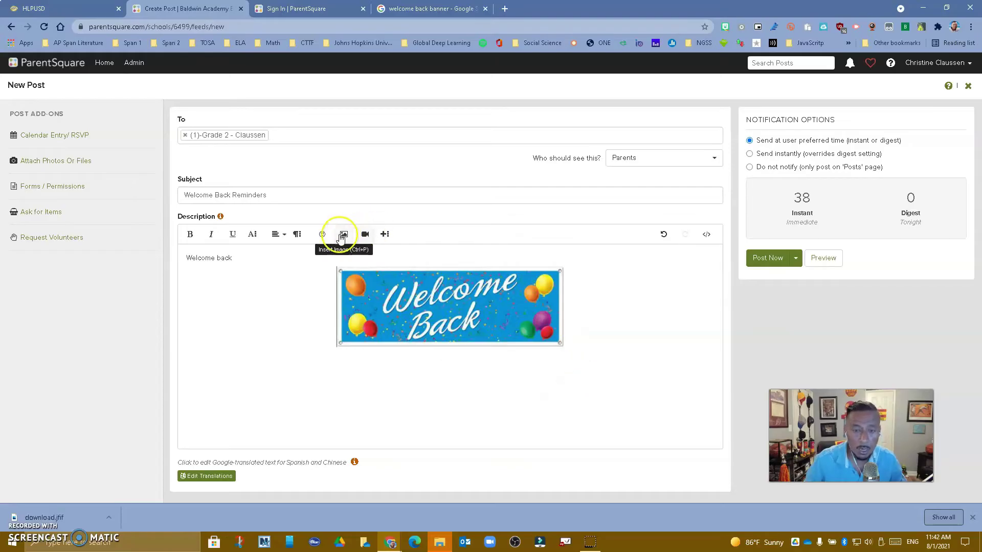
{"action": "left_click", "coordinate": [368, 236]}
{"action": "left_click", "coordinate": [400, 296]}
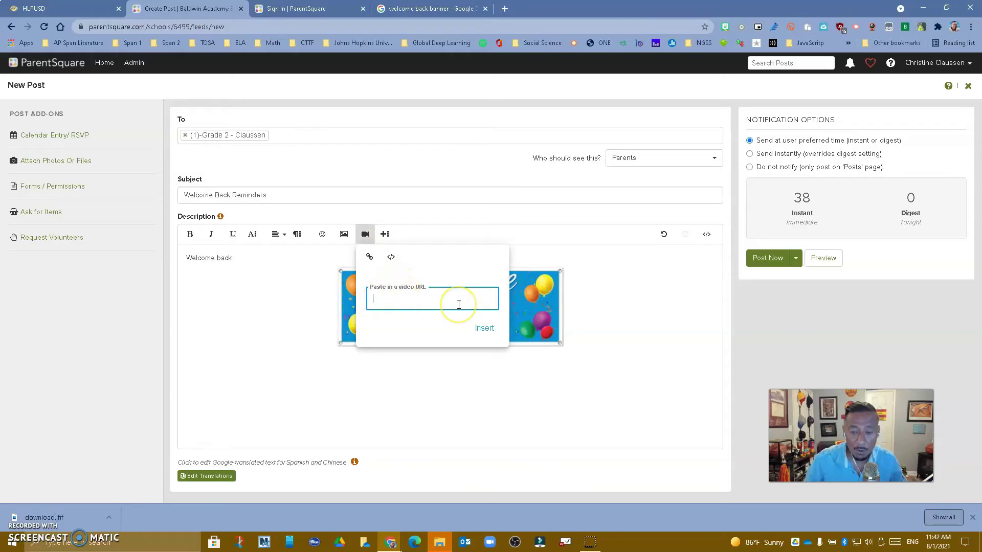
{"action": "left_click", "coordinate": [417, 275]}
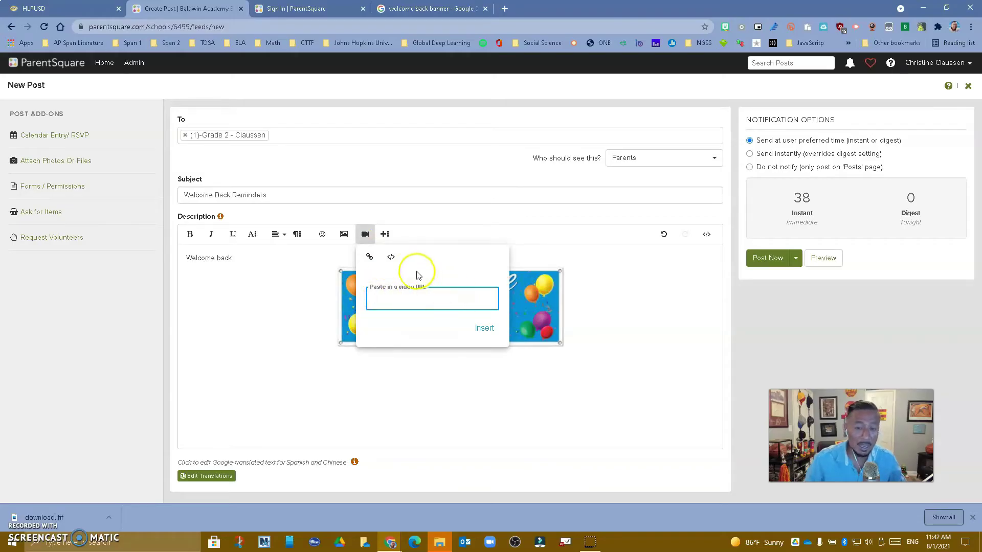
{"action": "left_click", "coordinate": [391, 260]}
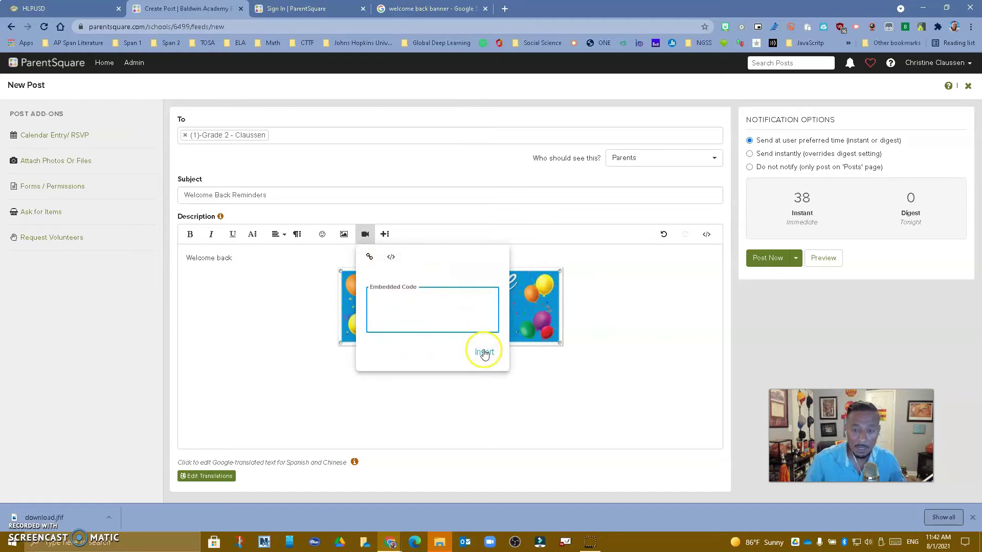
{"action": "left_click", "coordinate": [592, 426]}
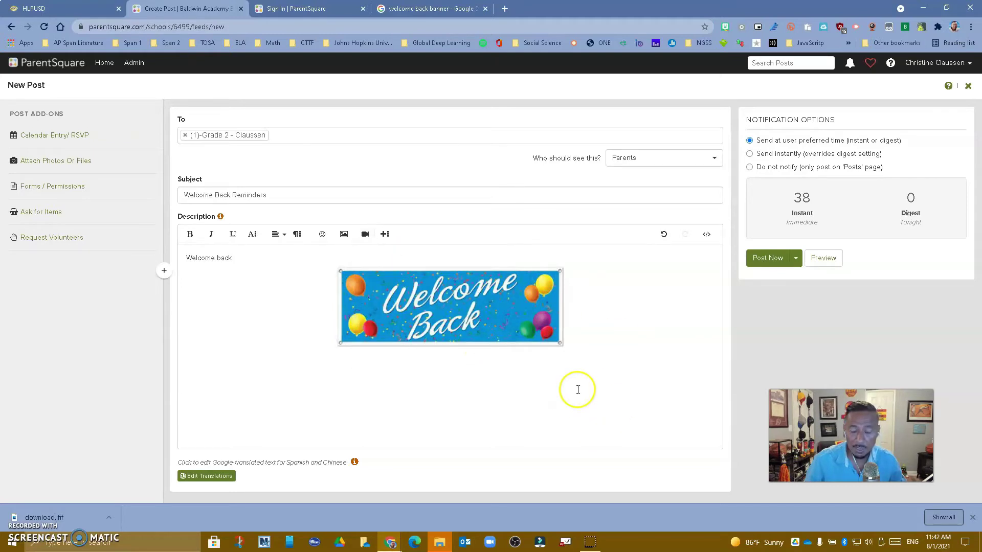
Toggle Code View on to see the description's HTML, then back to formatted view
{"action": "left_click", "coordinate": [707, 235]}
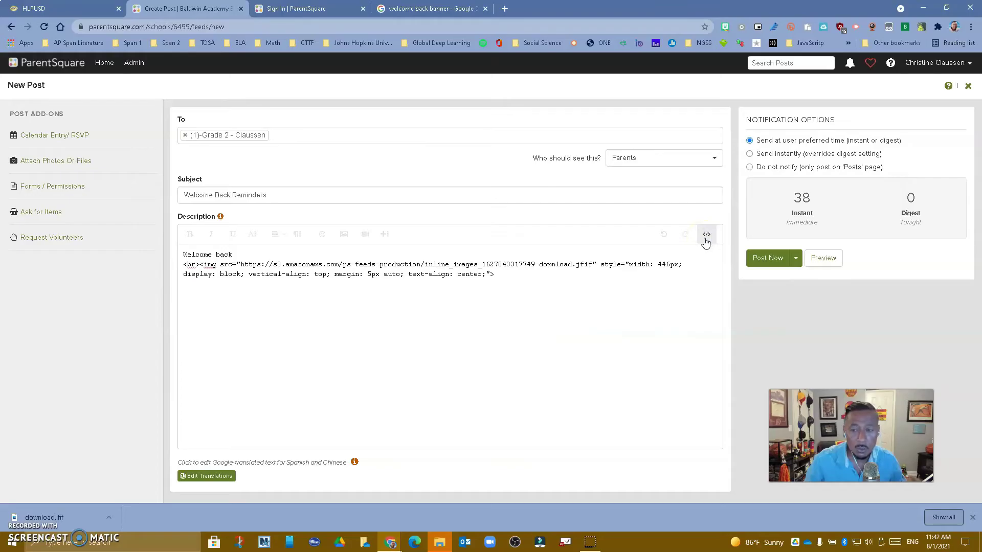
{"action": "left_click", "coordinate": [706, 236]}
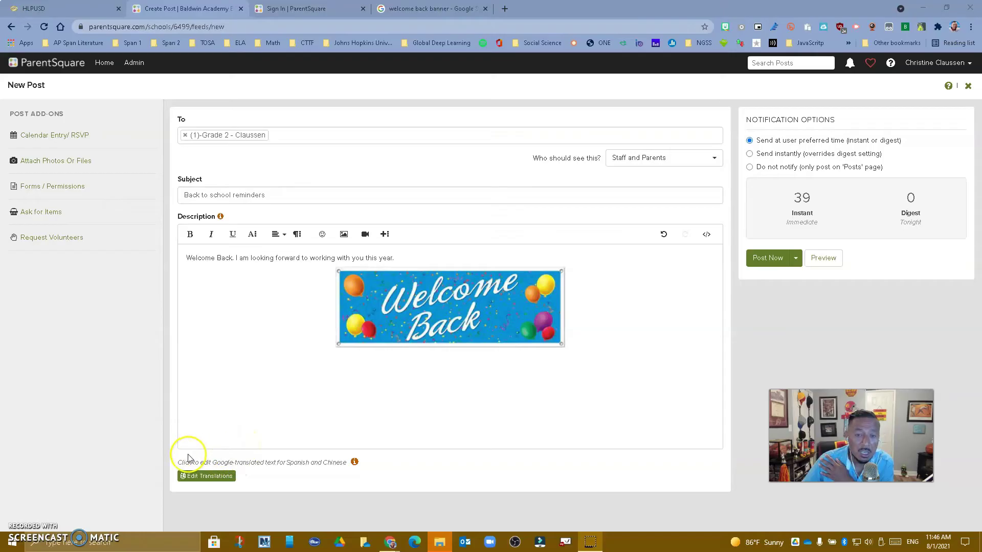
Open Edit Translations and check the Chinese version before returning to English
{"action": "left_click", "coordinate": [209, 479]}
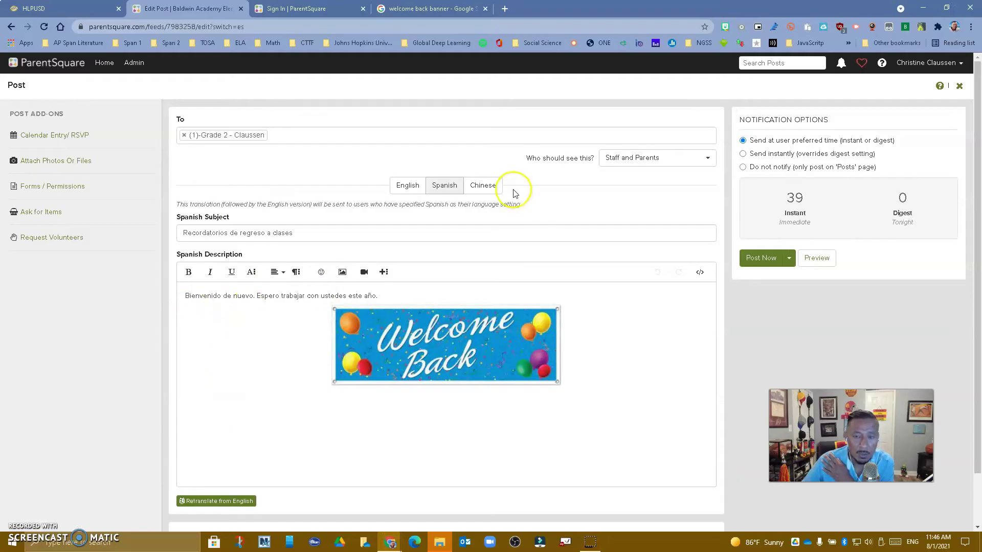
{"action": "left_click", "coordinate": [492, 189]}
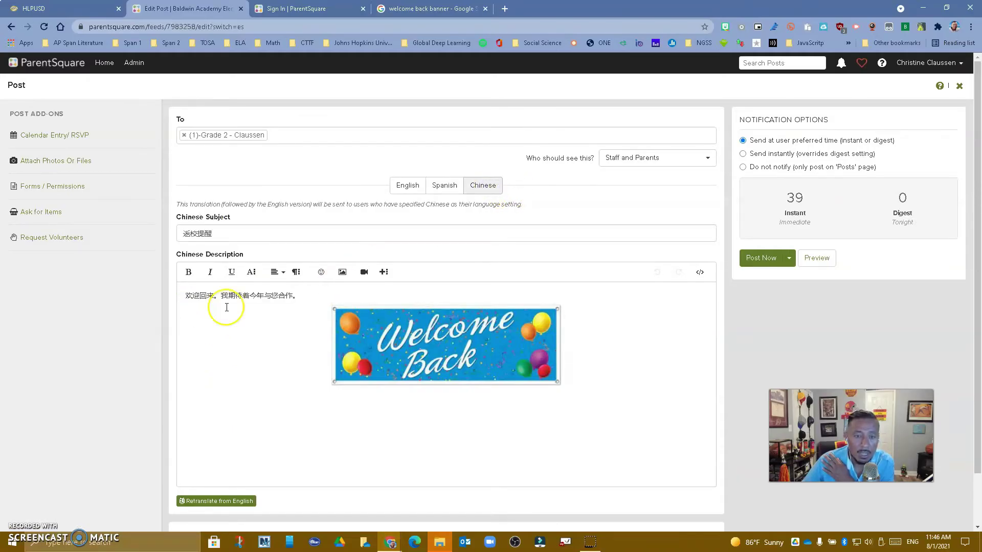
{"action": "left_click", "coordinate": [412, 190]}
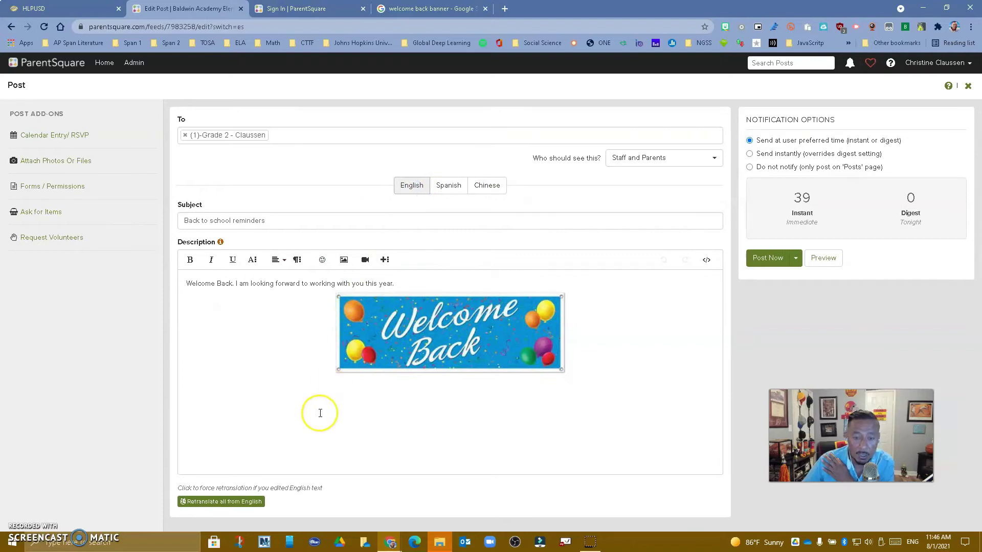
{"action": "left_click", "coordinate": [149, 458]}
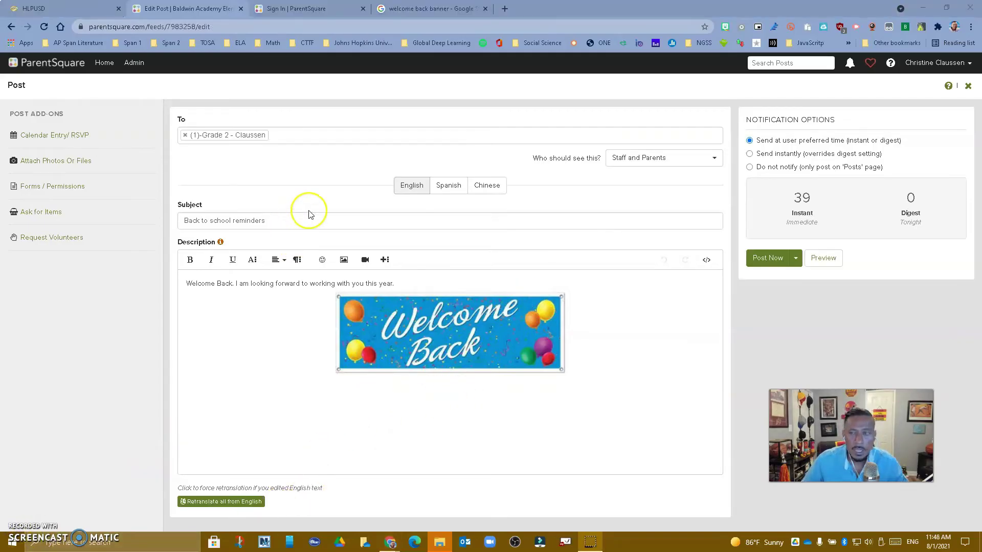
{"action": "left_click", "coordinate": [76, 164]}
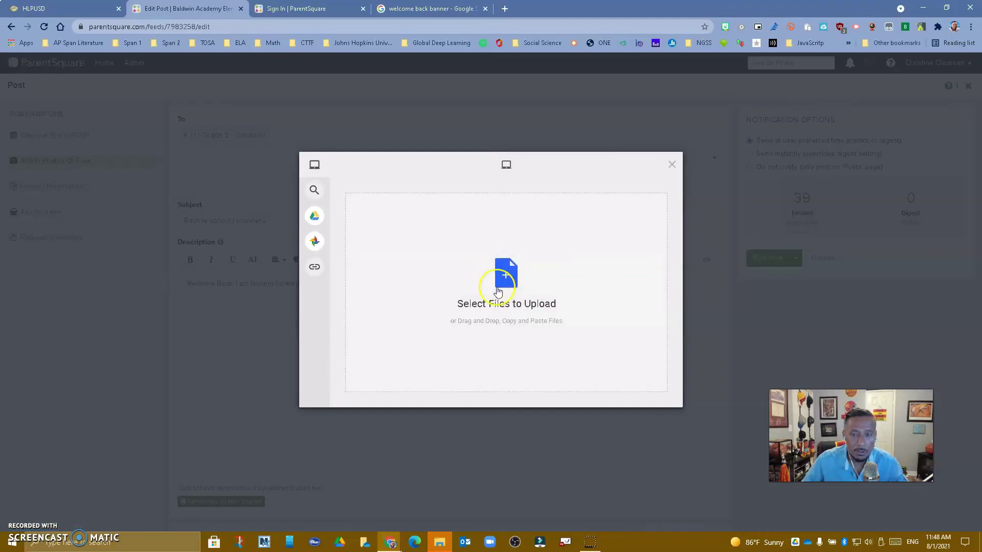
{"action": "mouse_move", "coordinate": [313, 216]}
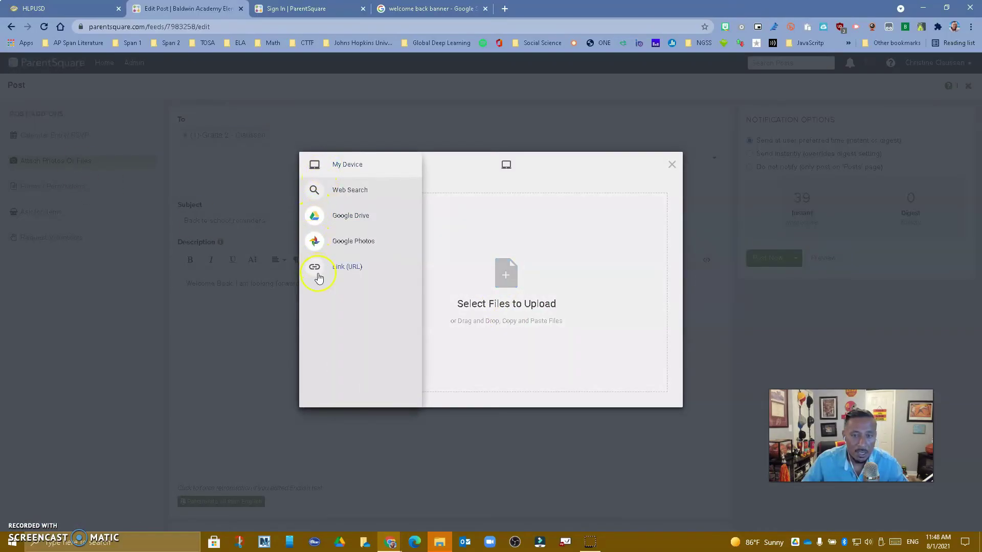
{"action": "left_click", "coordinate": [672, 165]}
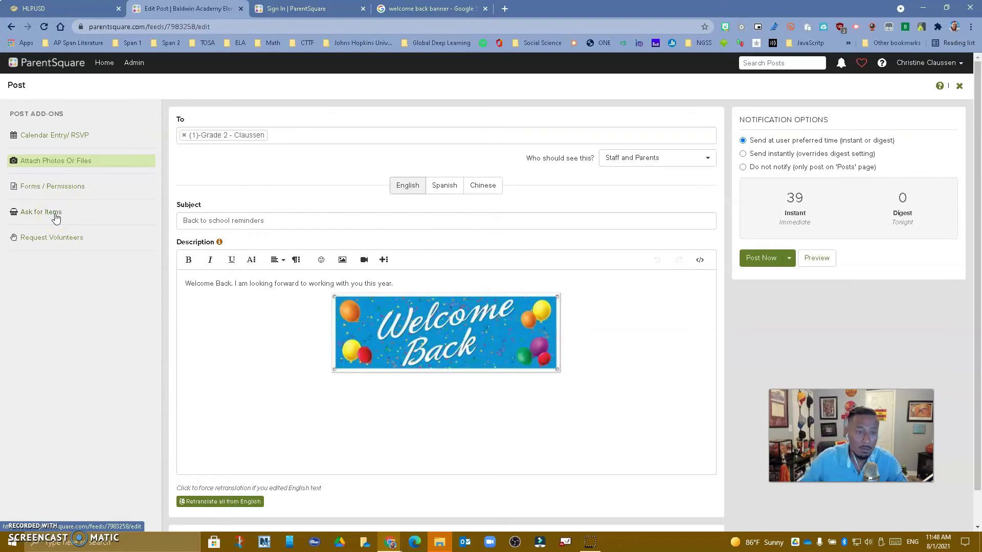
Try each notification option, keep 'Send at user preferred time', and preview the post
{"action": "left_click", "coordinate": [47, 248]}
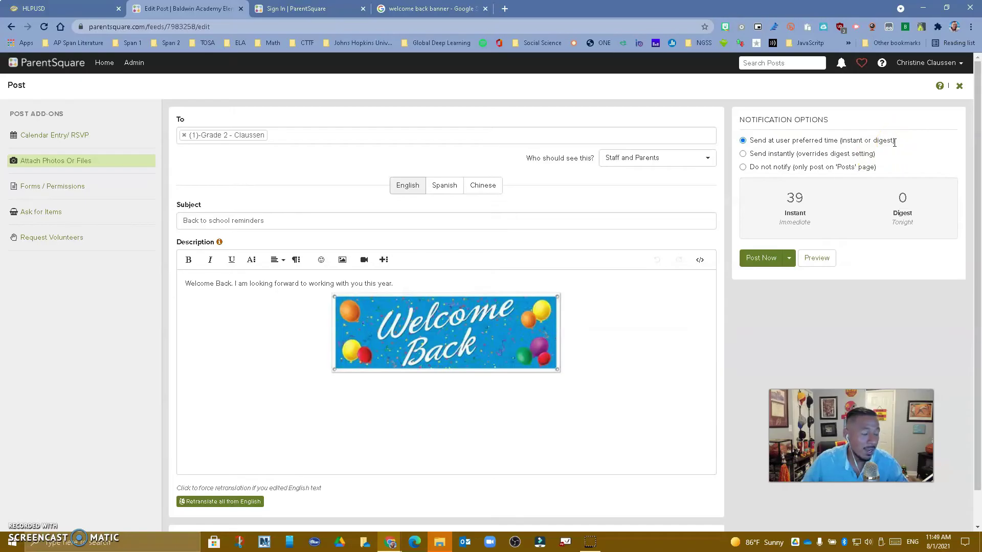
{"action": "left_click", "coordinate": [743, 154]}
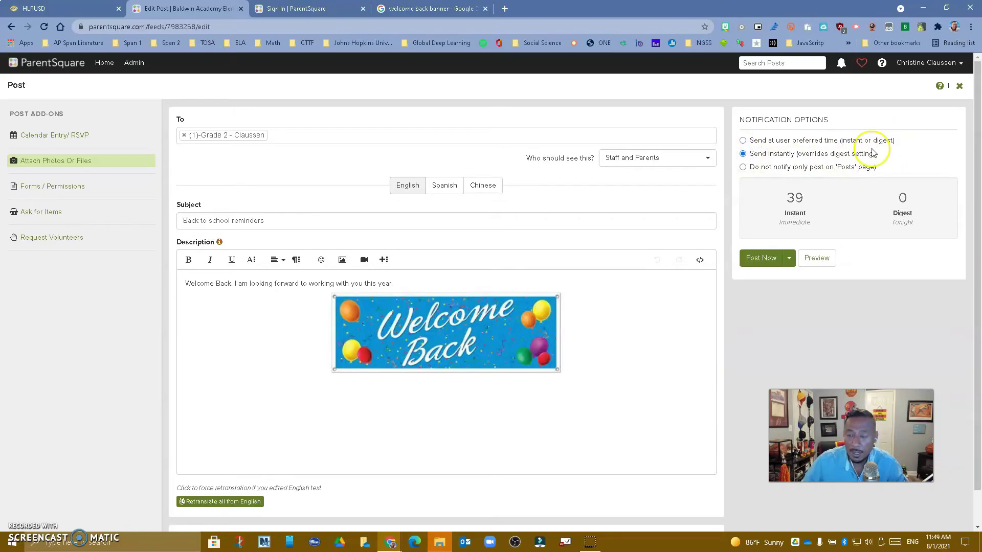
{"action": "left_click", "coordinate": [743, 167]}
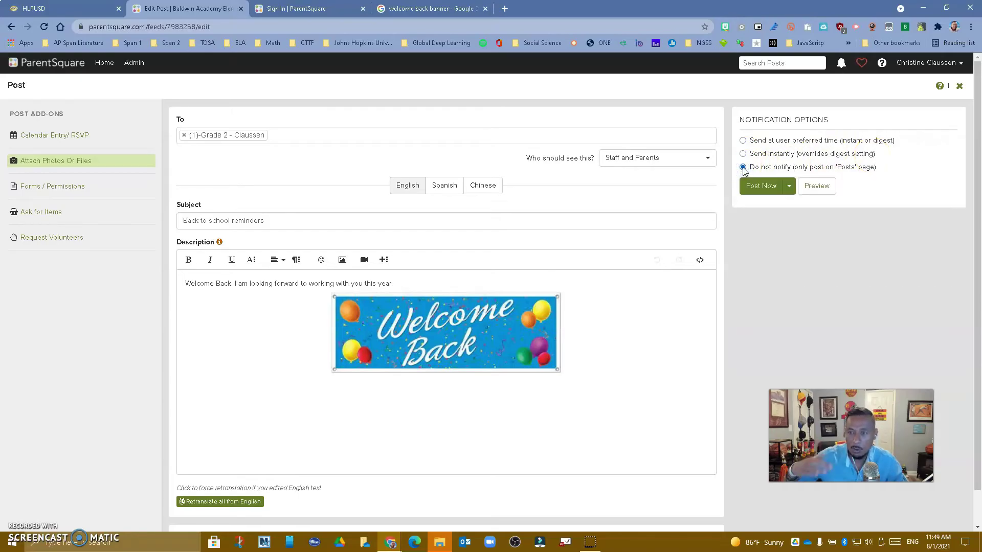
{"action": "left_click", "coordinate": [742, 140]}
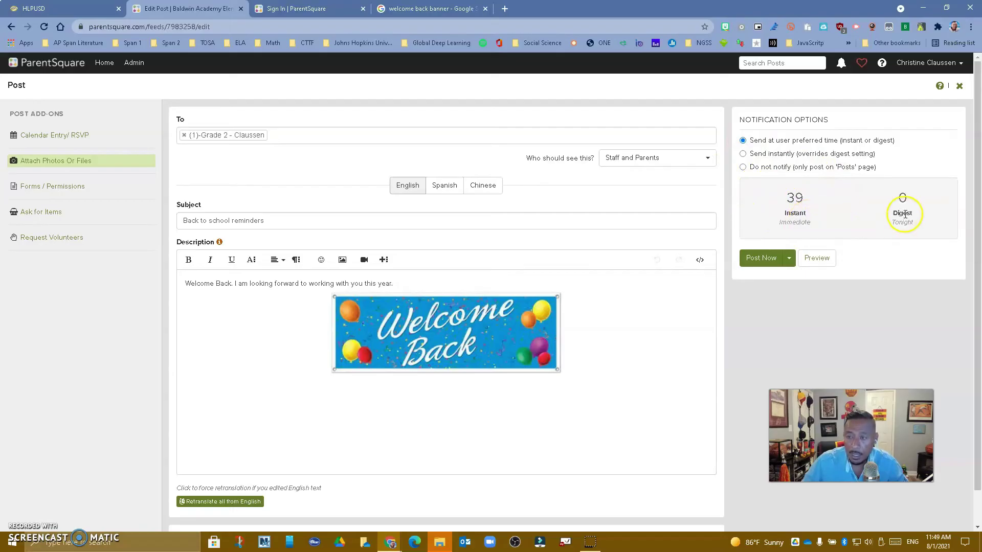
{"action": "left_click", "coordinate": [742, 153]}
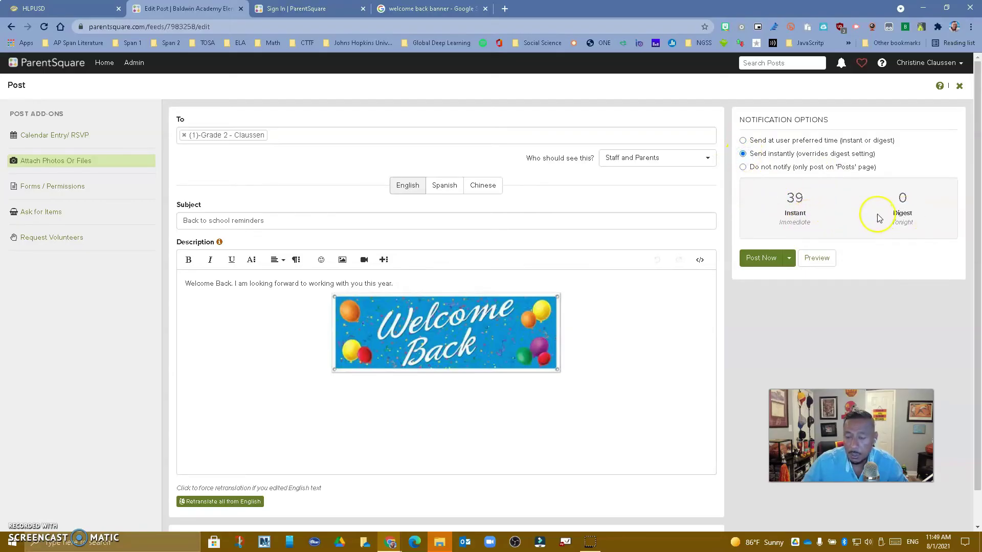
{"action": "left_click", "coordinate": [817, 259]}
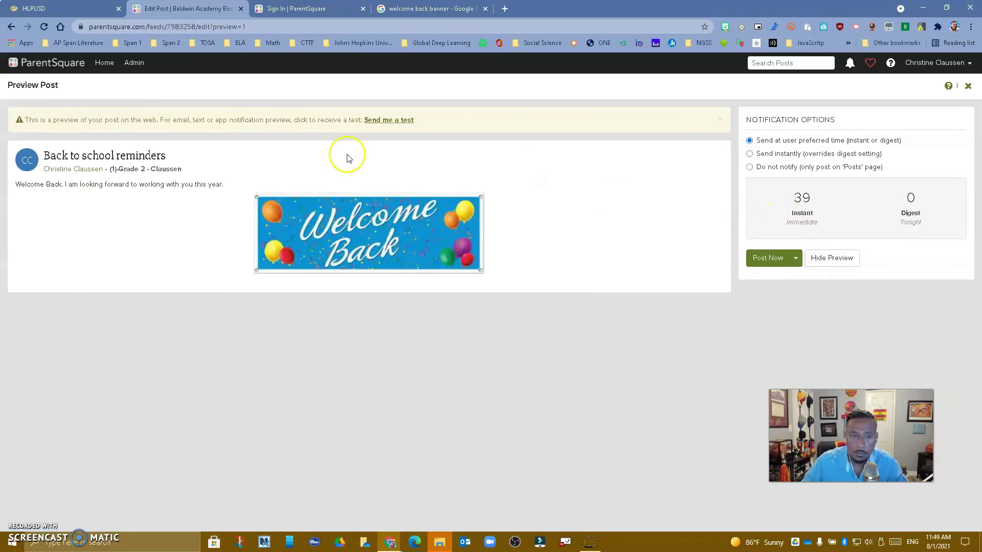
Leave the preview and switch the post from Post Now to Schedule
{"action": "left_click", "coordinate": [833, 258]}
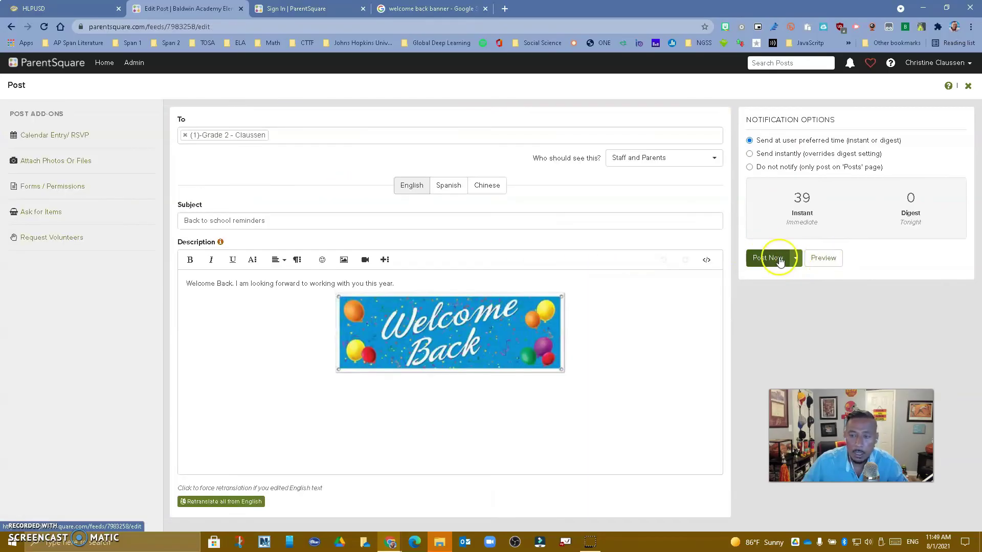
{"action": "left_click", "coordinate": [796, 259]}
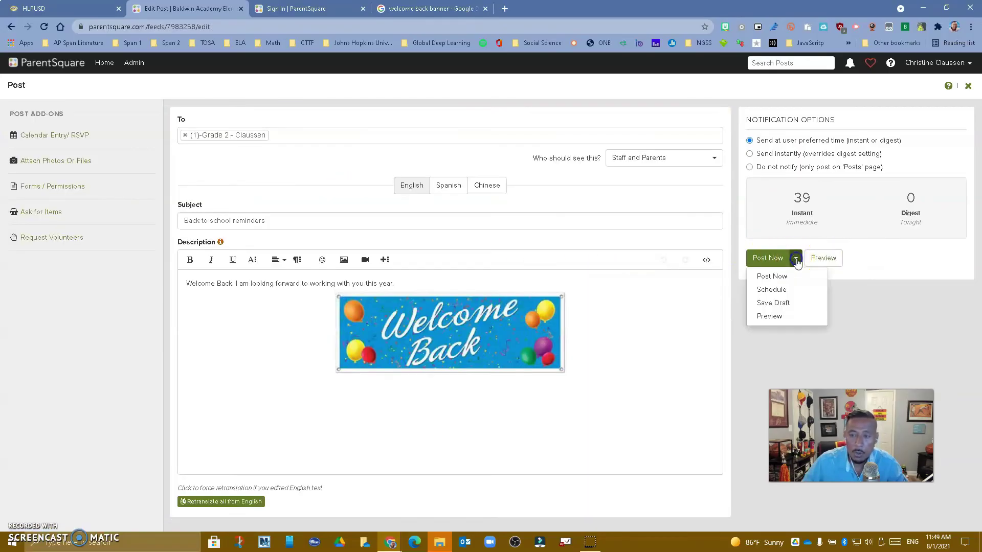
{"action": "left_click", "coordinate": [792, 290]}
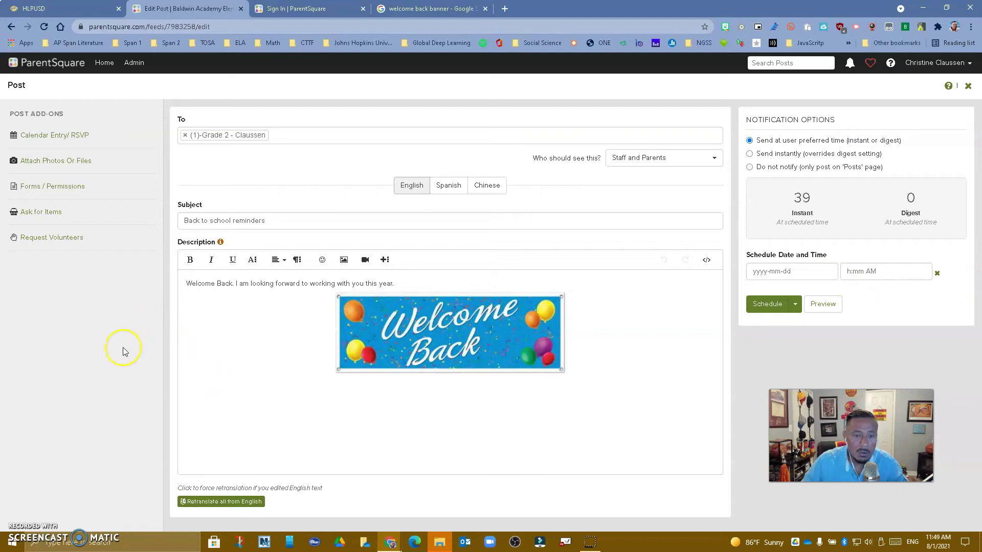
Attach an Ask for Items Wish List and a Request Volunteers sign-up list
{"action": "left_click", "coordinate": [50, 211]}
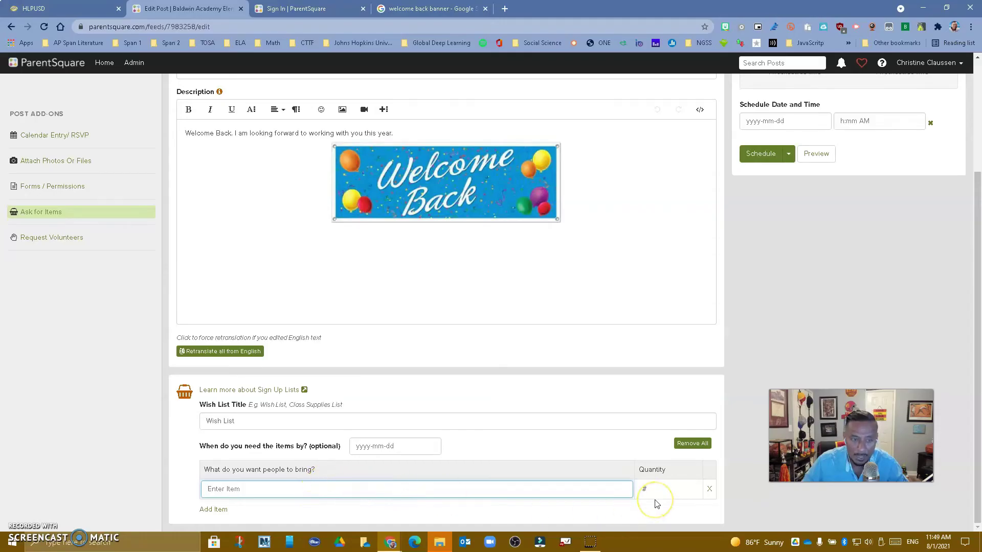
{"action": "left_click", "coordinate": [68, 237]}
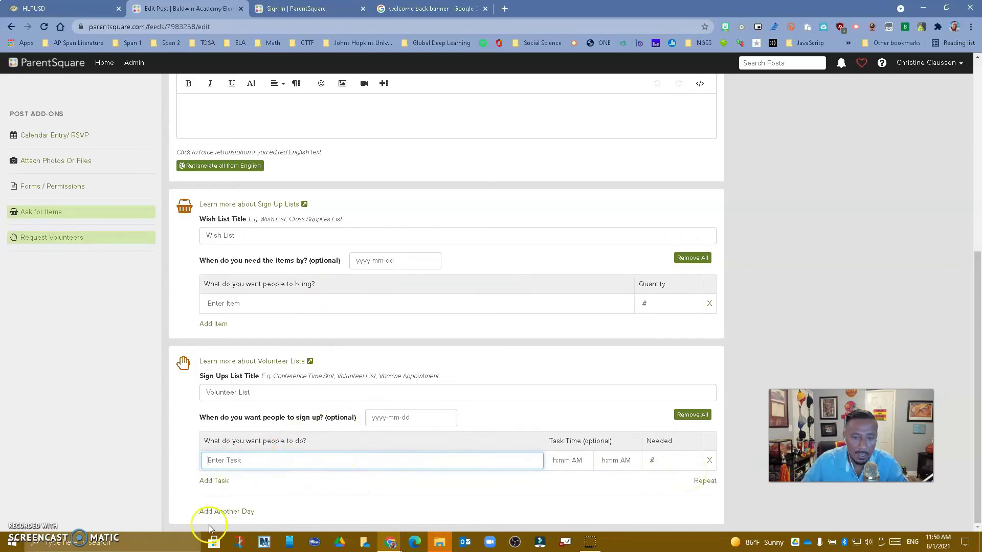
{"action": "scroll", "coordinate": [306, 460], "scroll_direction": "up", "scroll_amount": 10}
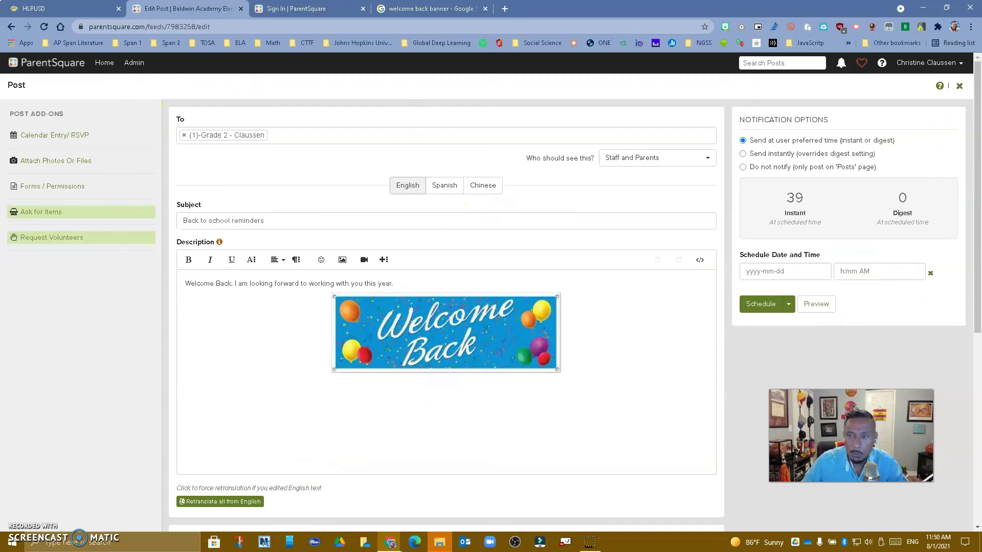
Close the post editor, go to Messages and begin a New Message
{"action": "left_click", "coordinate": [959, 86]}
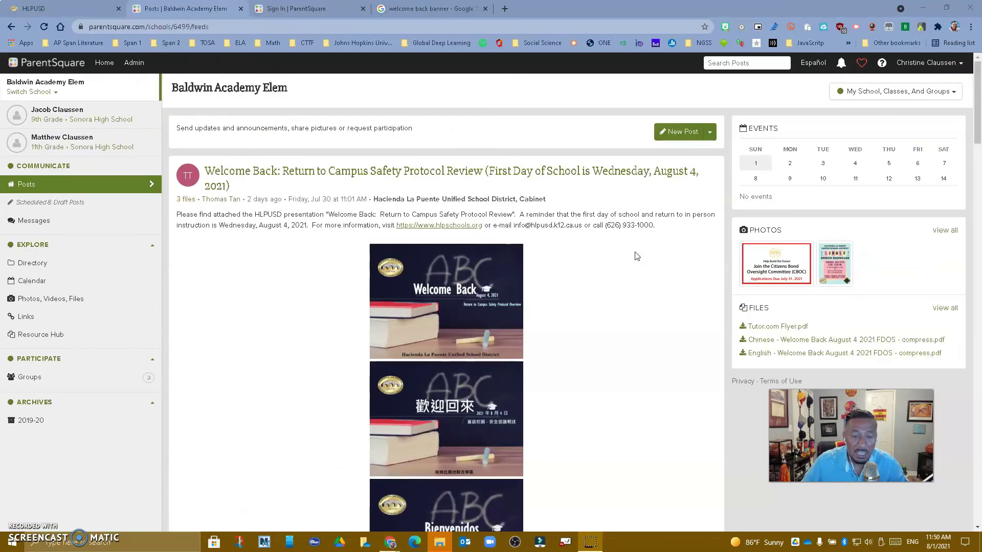
{"action": "left_click", "coordinate": [105, 62]}
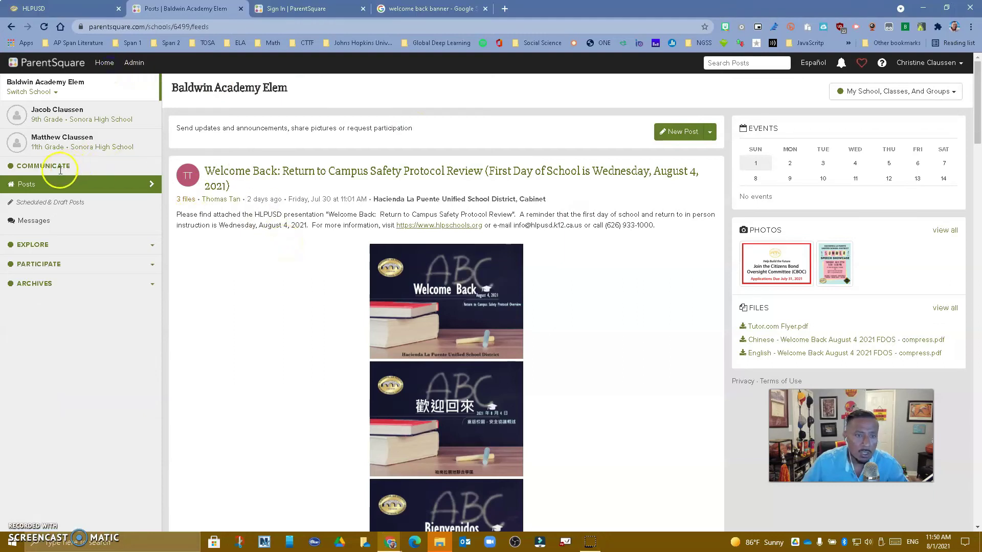
{"action": "left_click", "coordinate": [36, 221]}
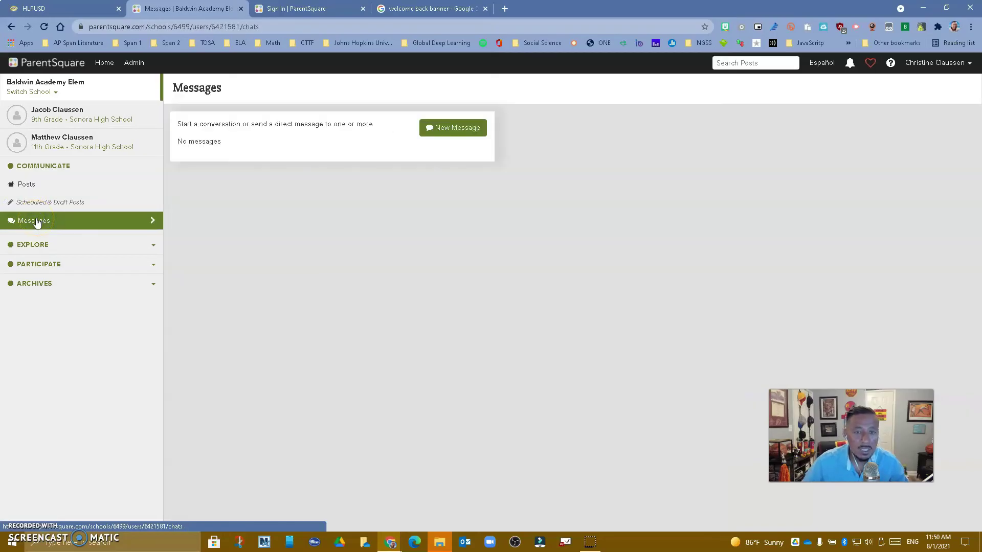
{"action": "left_click", "coordinate": [33, 244]}
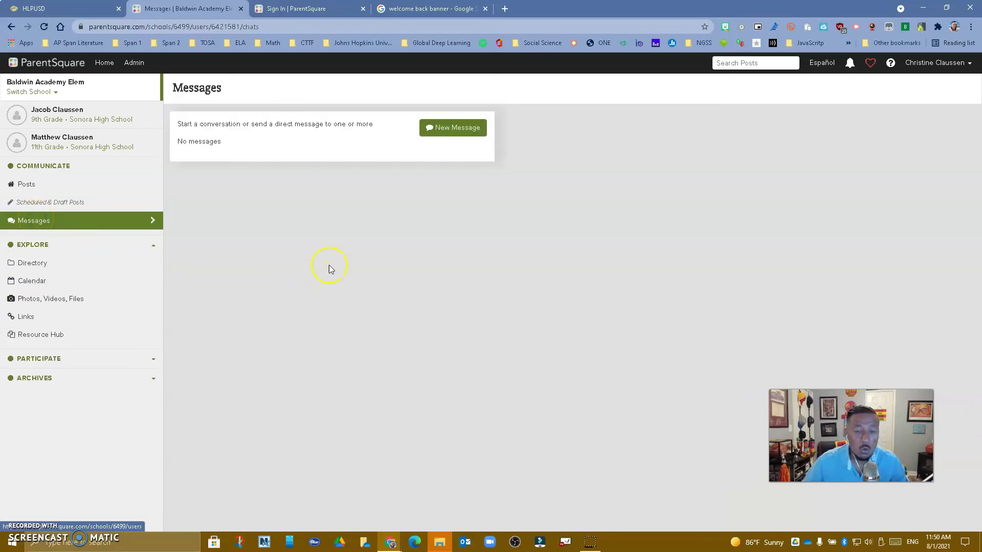
{"action": "left_click", "coordinate": [456, 131]}
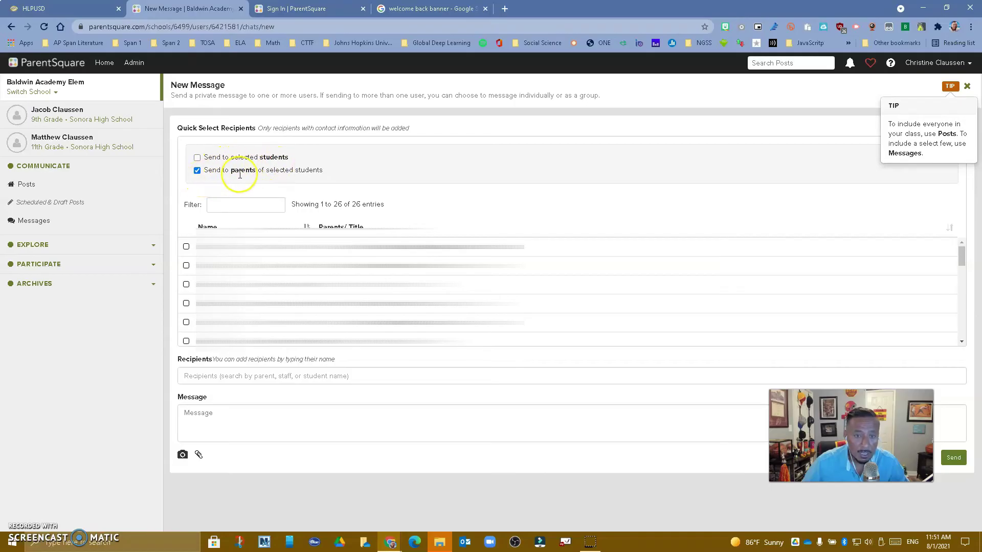
Pick the first, third and fifth students' parents and choose Group Message
{"action": "left_click", "coordinate": [197, 158]}
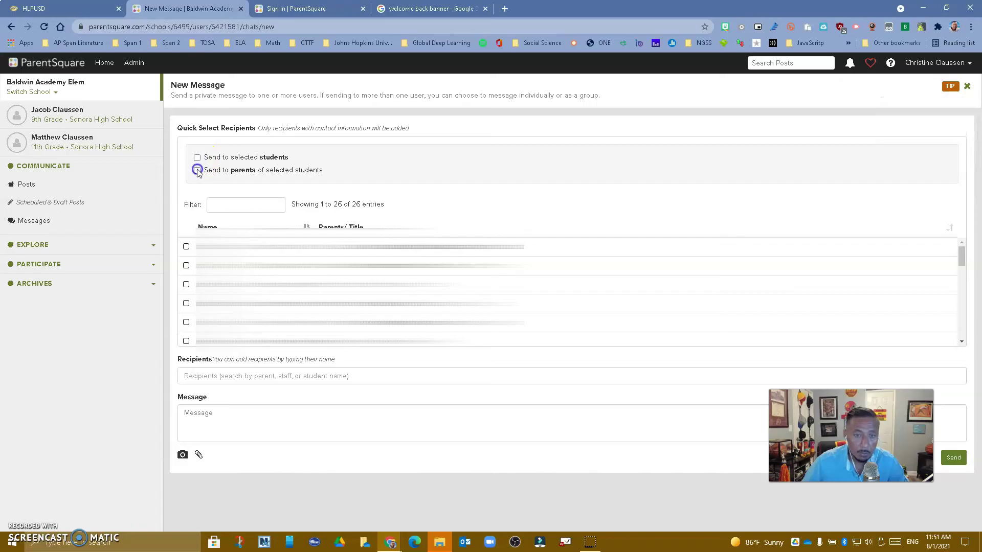
{"action": "left_click", "coordinate": [185, 248]}
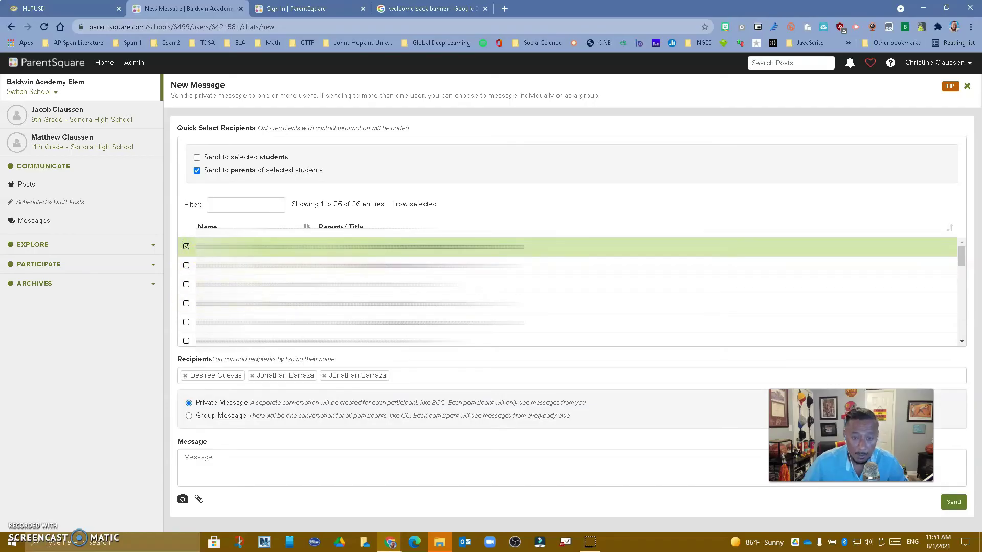
{"action": "left_click", "coordinate": [187, 284]}
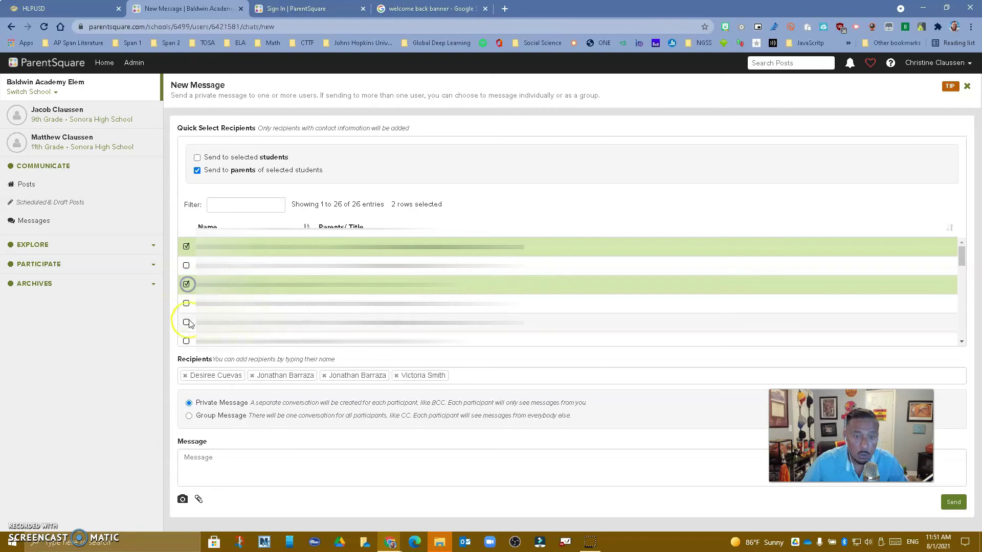
{"action": "left_click", "coordinate": [186, 322]}
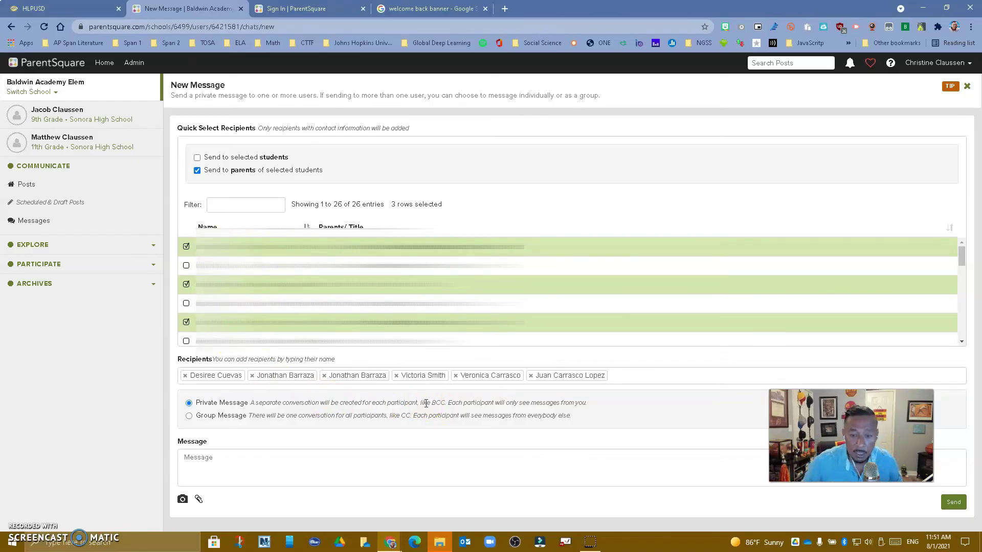
{"action": "left_click", "coordinate": [188, 416]}
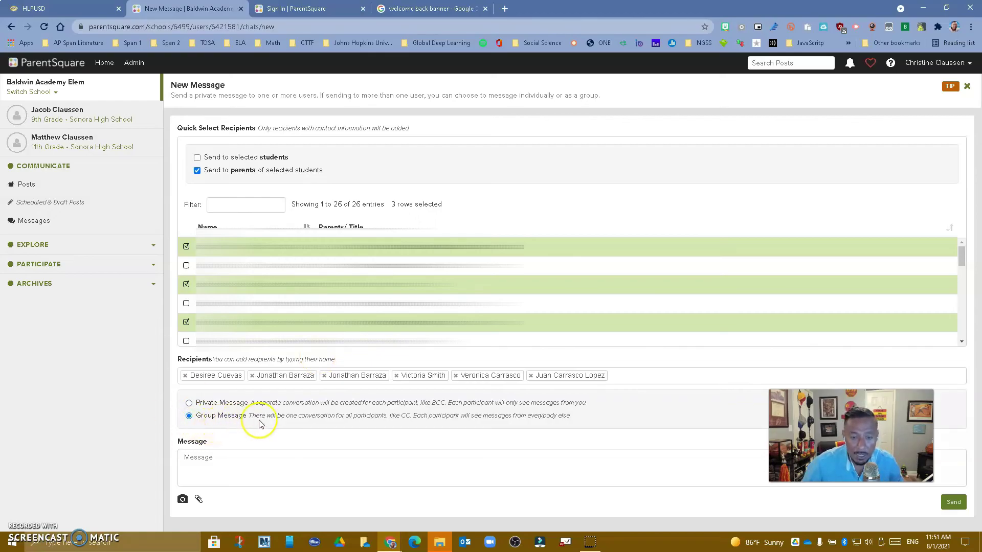
{"action": "left_click", "coordinate": [356, 426]}
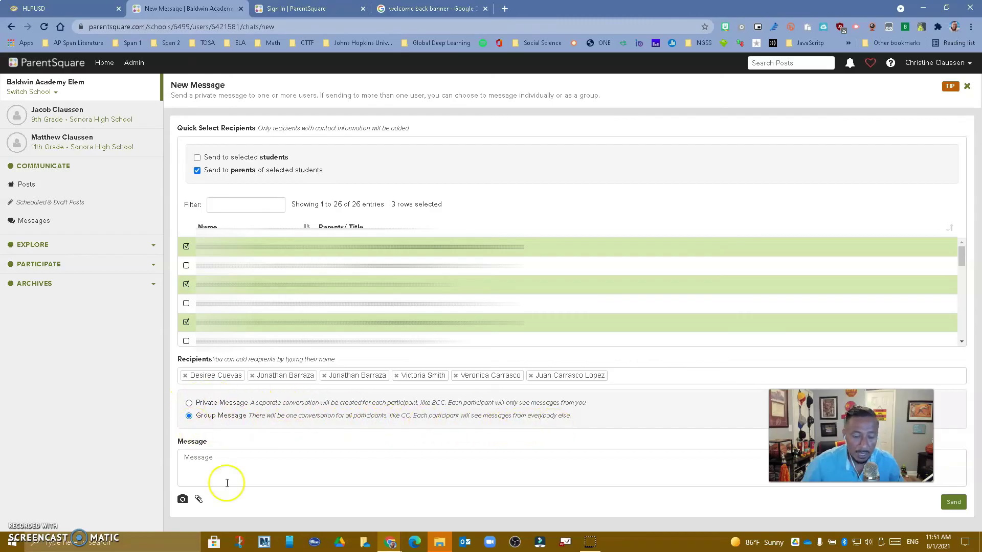
{"action": "left_click", "coordinate": [227, 460]}
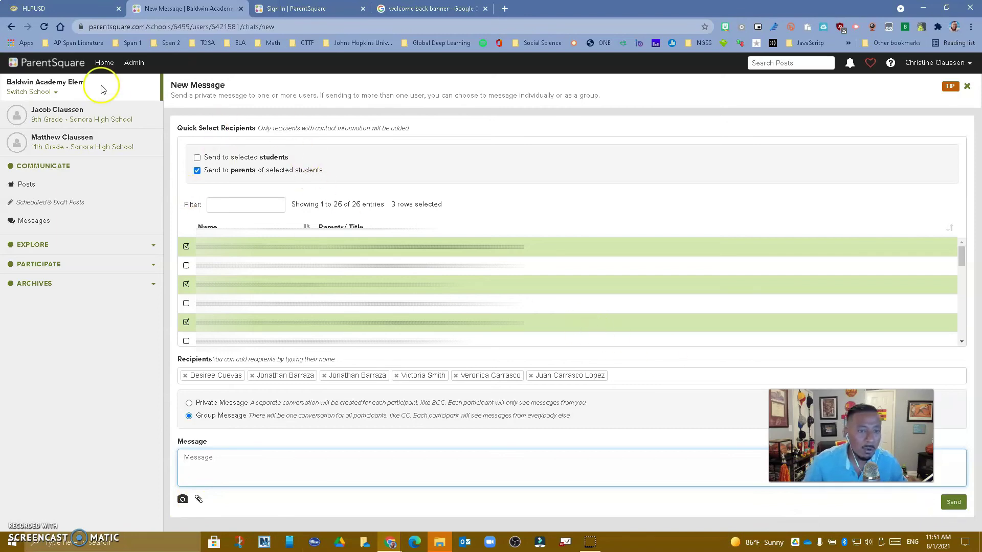
Visit Home, Directory, Calendar, Photos Videos Files, Links, then the empty Resource Hub
{"action": "left_click", "coordinate": [103, 62]}
{"action": "left_click", "coordinate": [150, 299]}
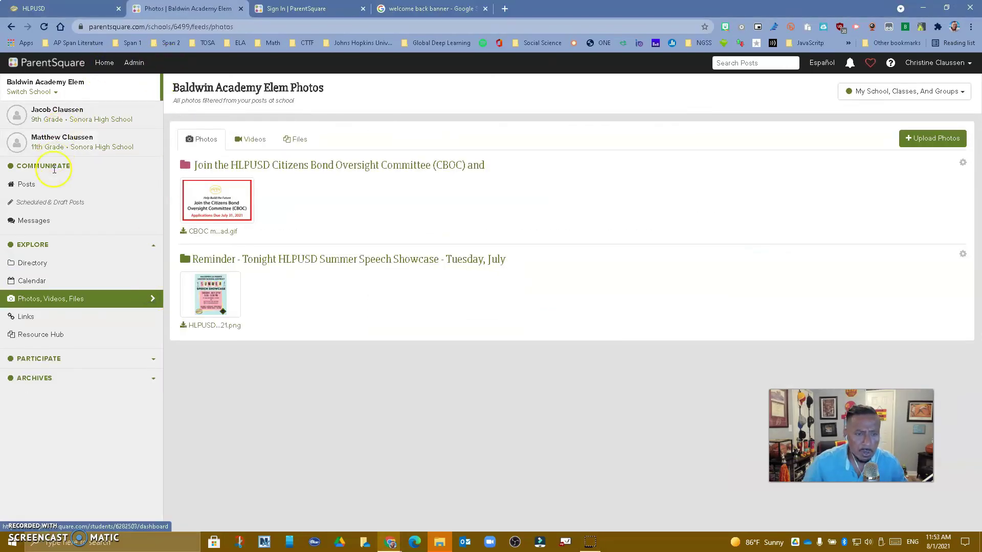
{"action": "left_click", "coordinate": [46, 262]}
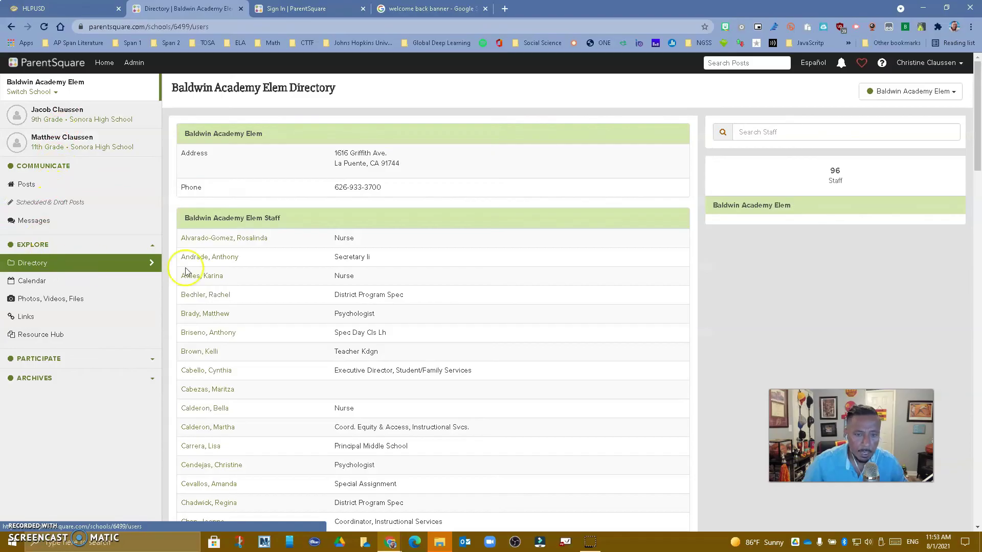
{"action": "scroll", "coordinate": [286, 238], "scroll_direction": "down", "scroll_amount": 3}
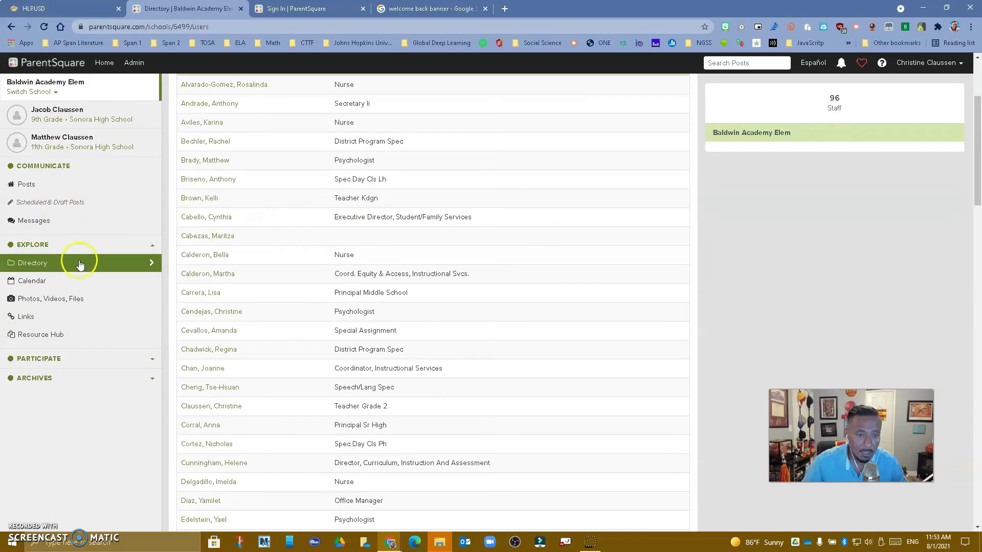
{"action": "left_click", "coordinate": [48, 281]}
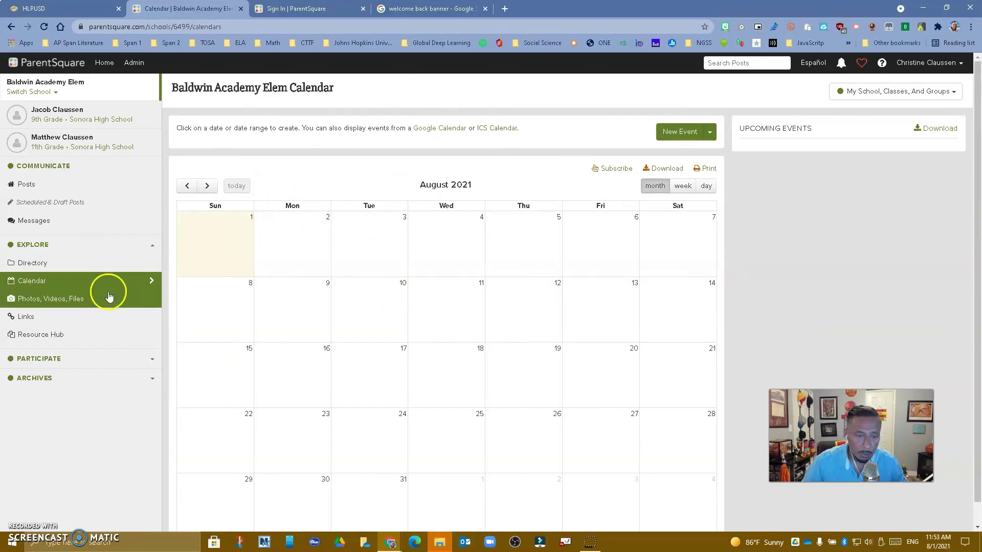
{"action": "left_click", "coordinate": [68, 302]}
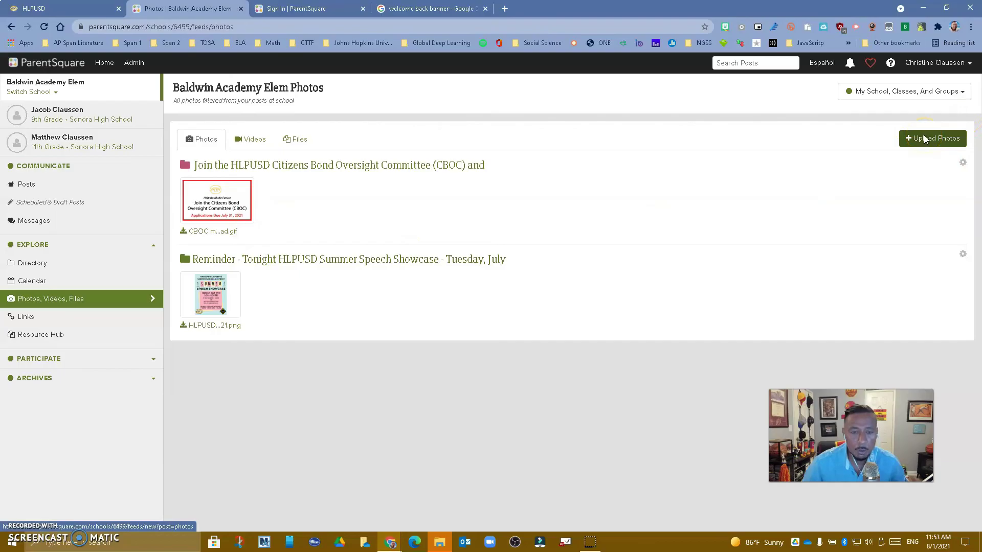
{"action": "left_click", "coordinate": [26, 317]}
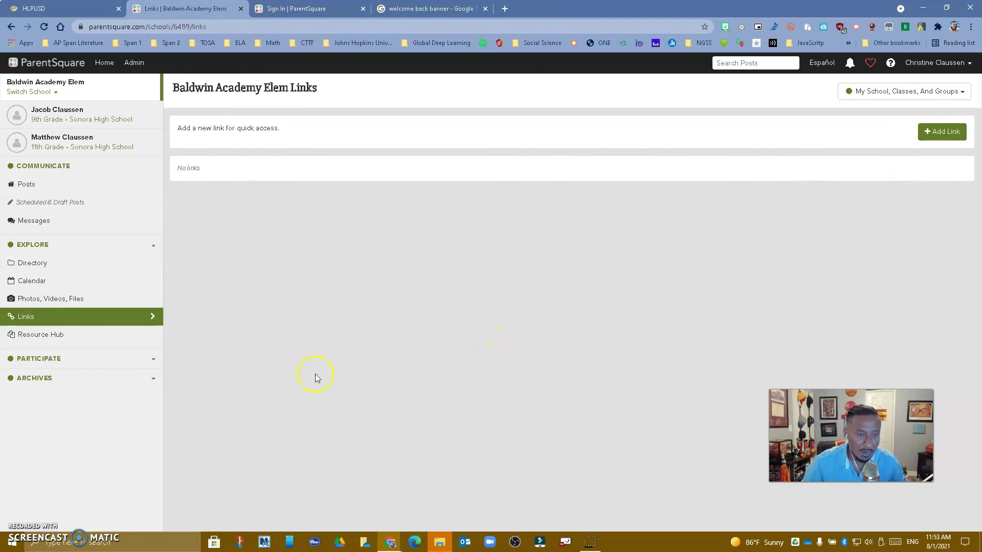
{"action": "left_click", "coordinate": [69, 334]}
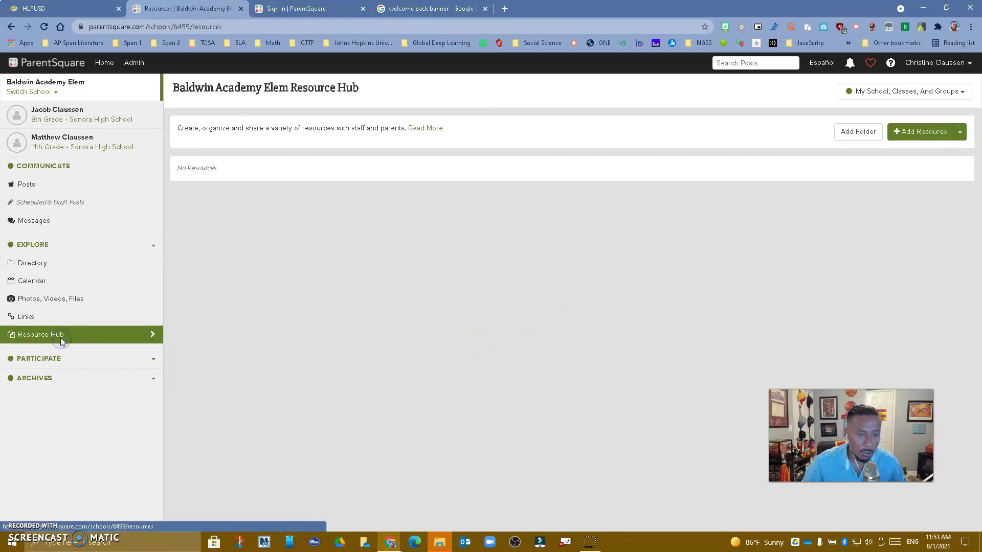
Check the Add Resource options without adding, then open Participate > Groups and expand Archives
{"action": "left_click", "coordinate": [964, 131]}
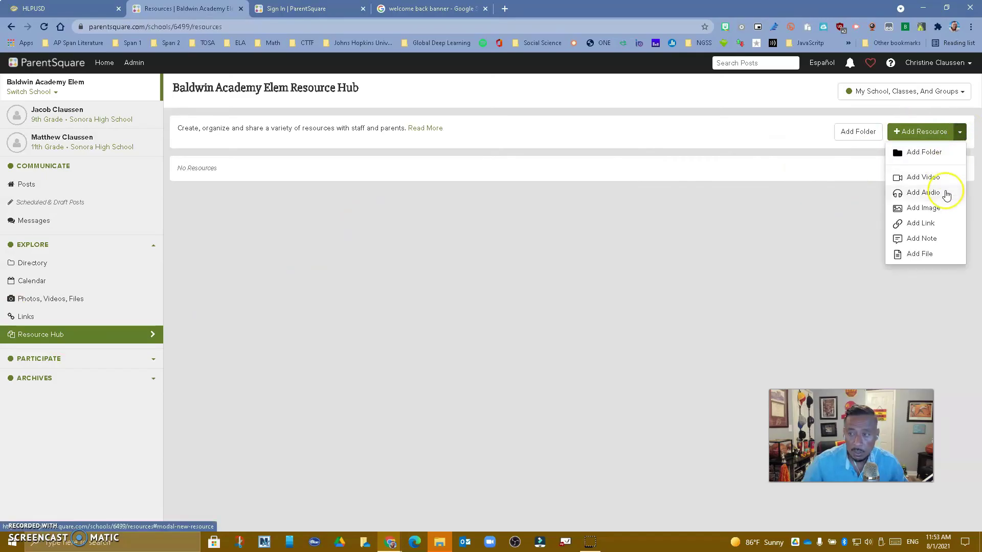
{"action": "left_click", "coordinate": [548, 305]}
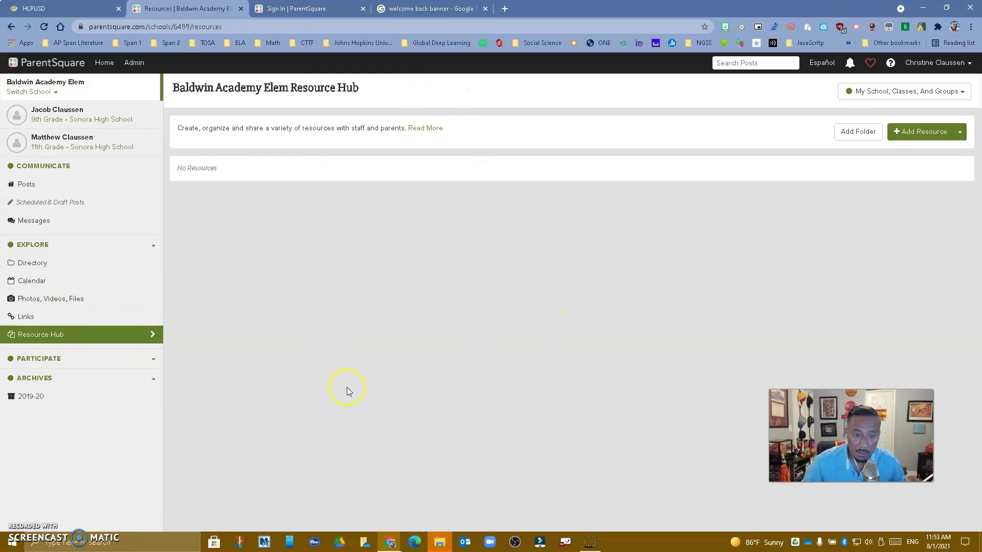
{"action": "left_click", "coordinate": [153, 359]}
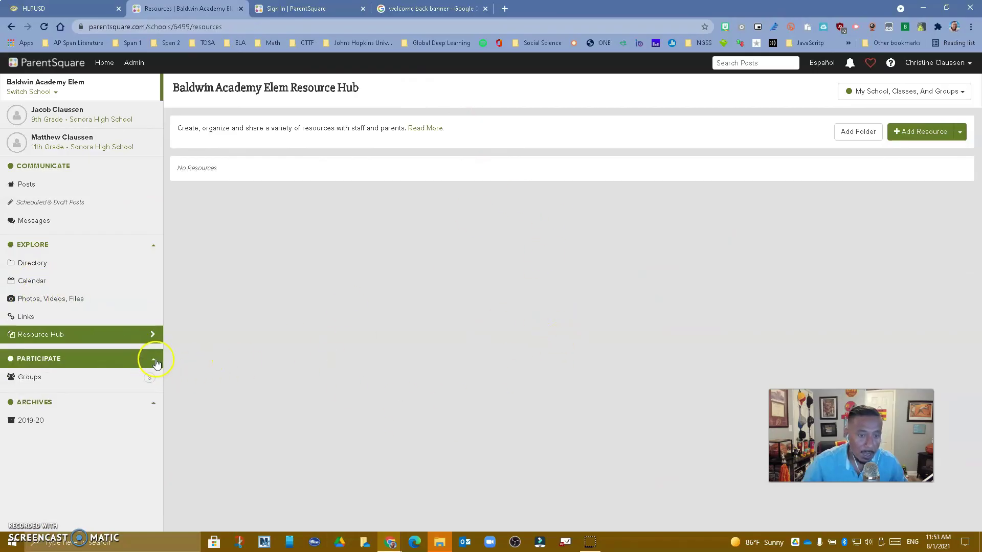
{"action": "left_click", "coordinate": [81, 379]}
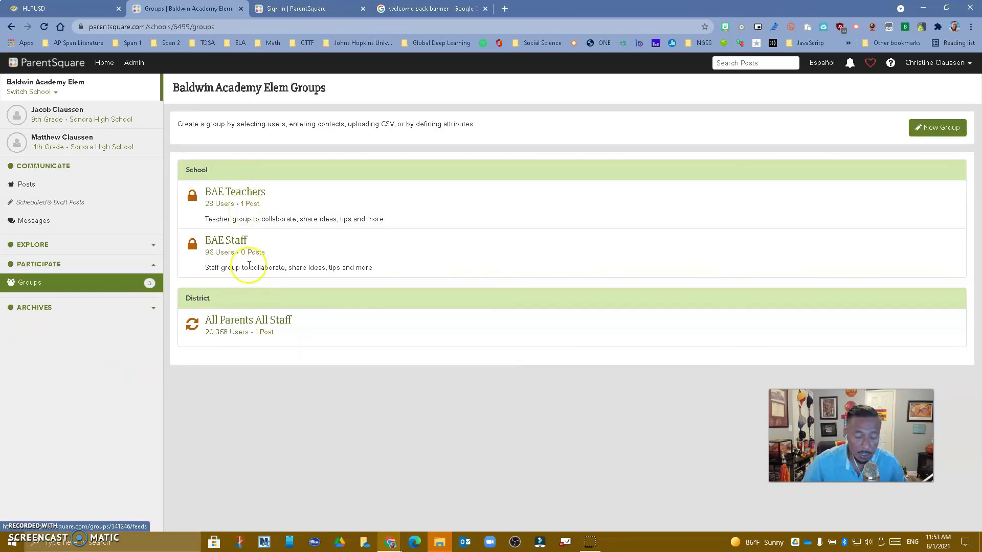
{"action": "left_click", "coordinate": [153, 310]}
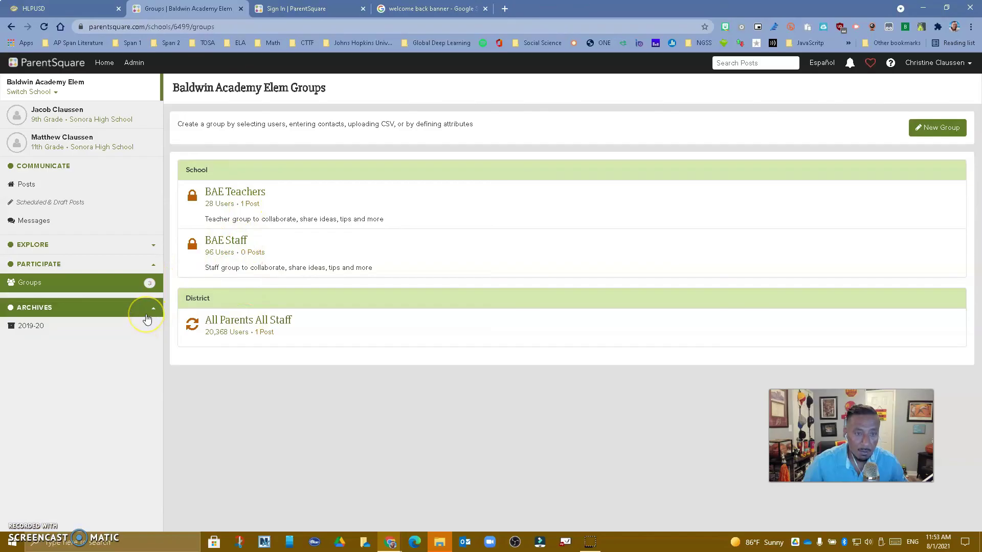
{"action": "left_click", "coordinate": [461, 407]}
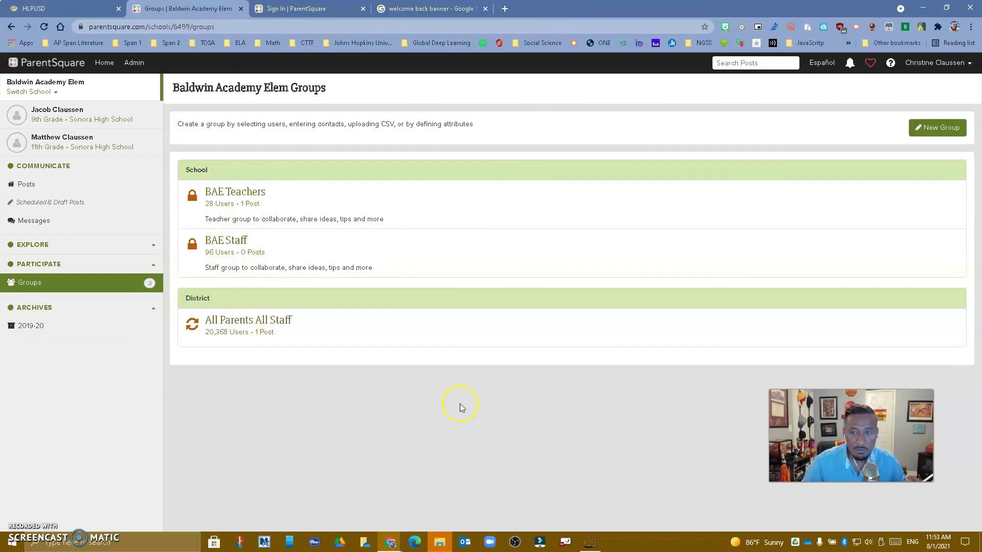